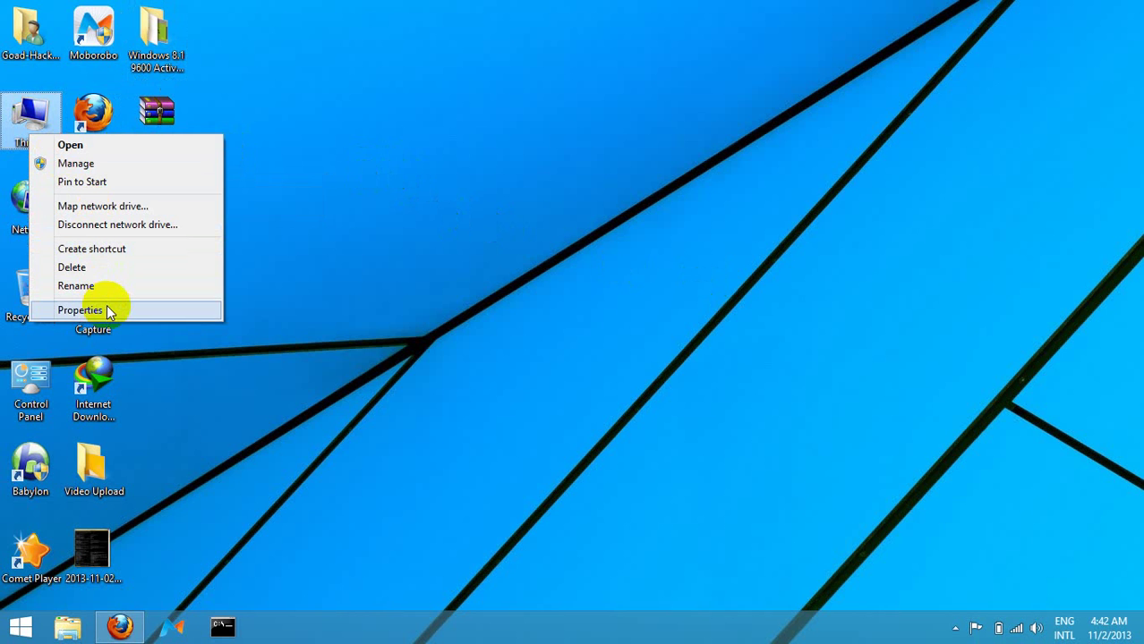
# View the system properties of This PC to check the Windows activation status, and close the window.
pyautogui.click(106, 309)
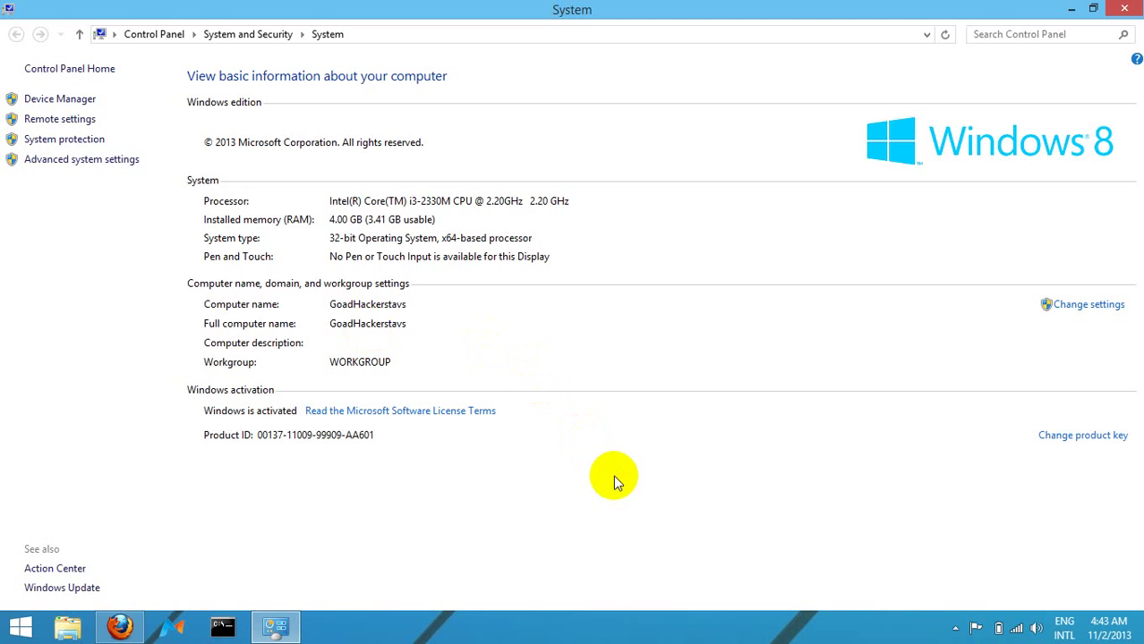
pyautogui.moveTo(1137, 9)
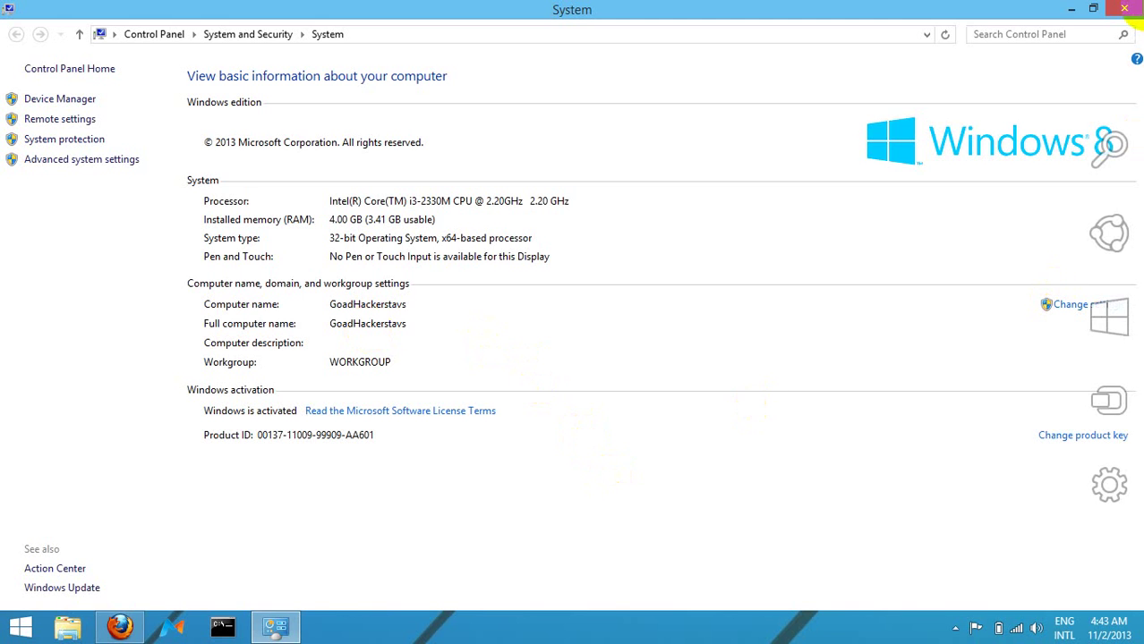
pyautogui.click(1125, 9)
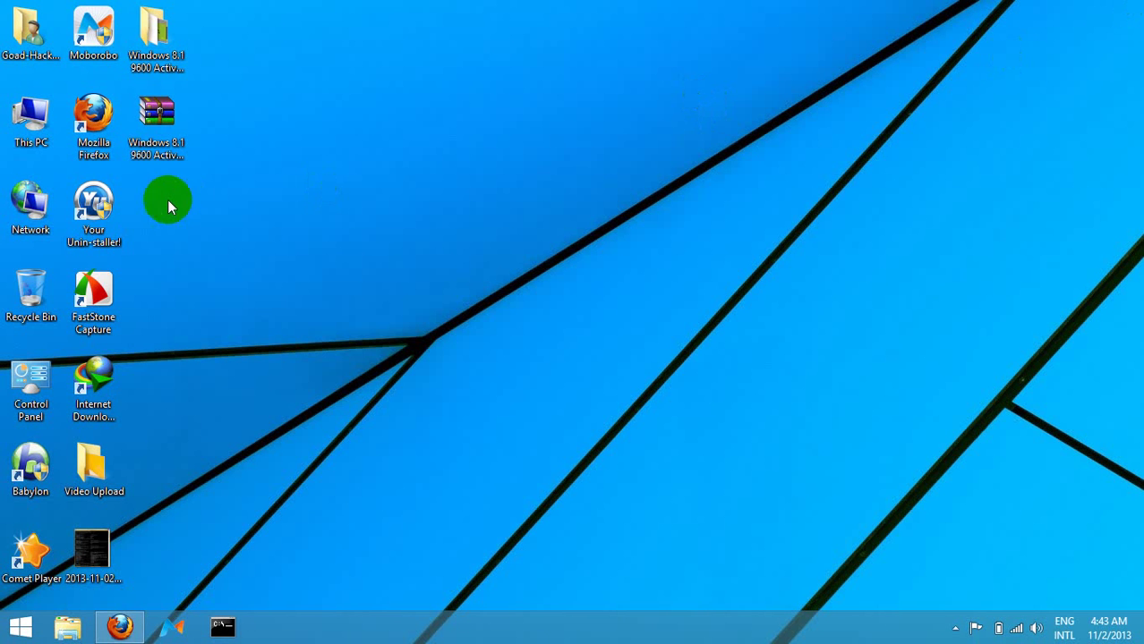
# Open the "Windows 8.1 9600 Activation" folder on the desktop, and view and close its "sn" text document.
pyautogui.doubleClick(167, 64)
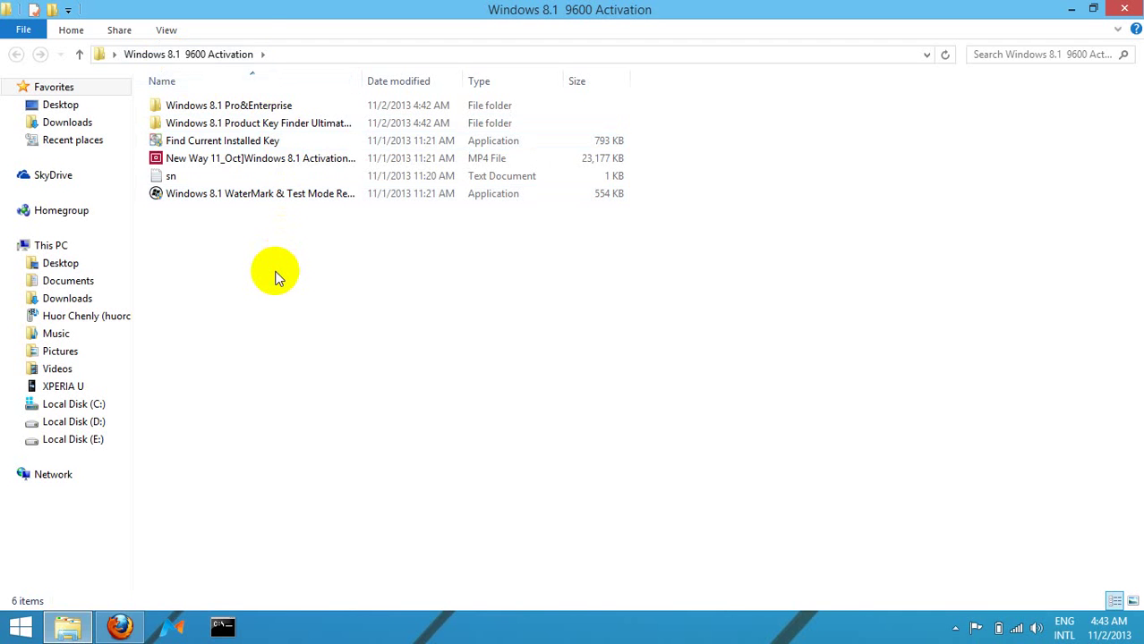
pyautogui.press('Down')
pyautogui.press('Down')
pyautogui.press('Down')
pyautogui.press('Down')
pyautogui.press('Return')
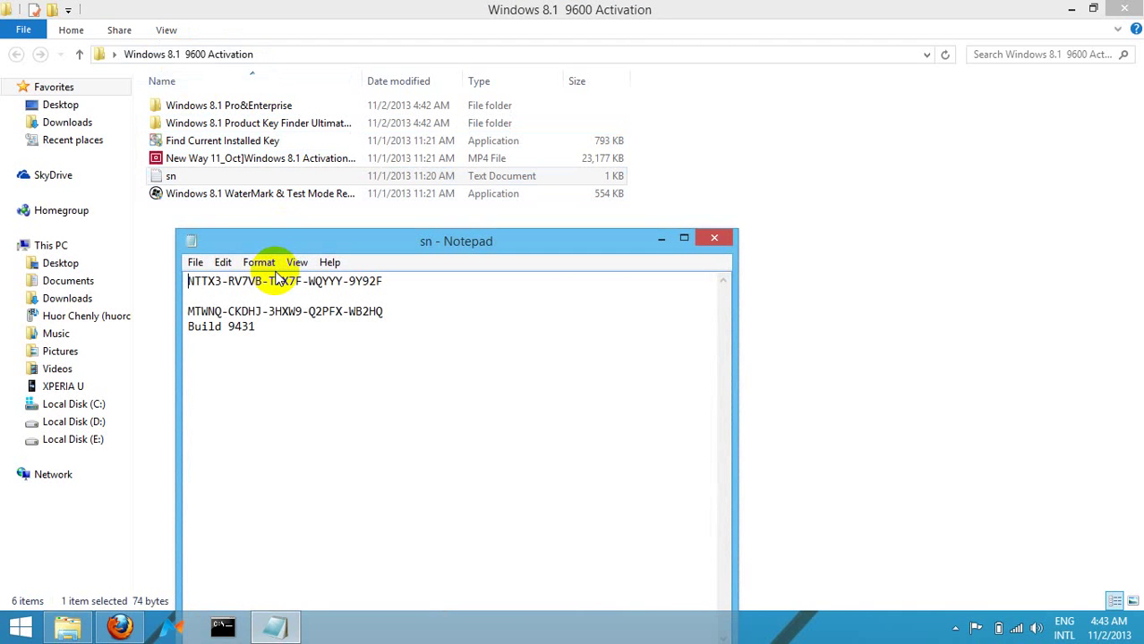
pyautogui.click(721, 242)
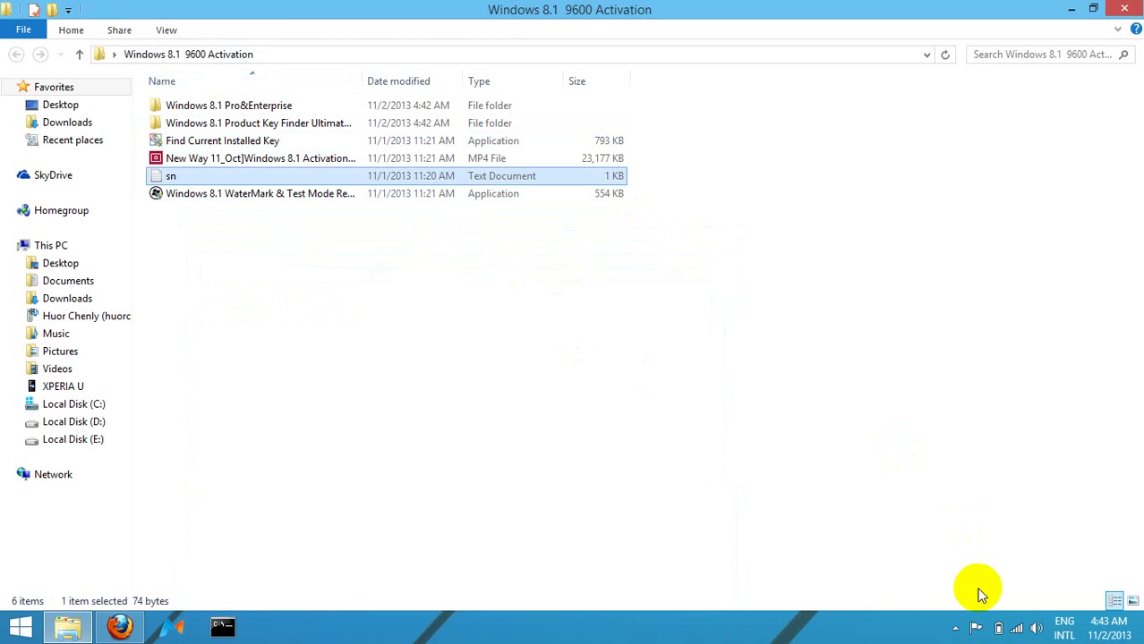
# Disconnect the computer from its current Wi-Fi network and dismiss the network list.
pyautogui.click(1015, 629)
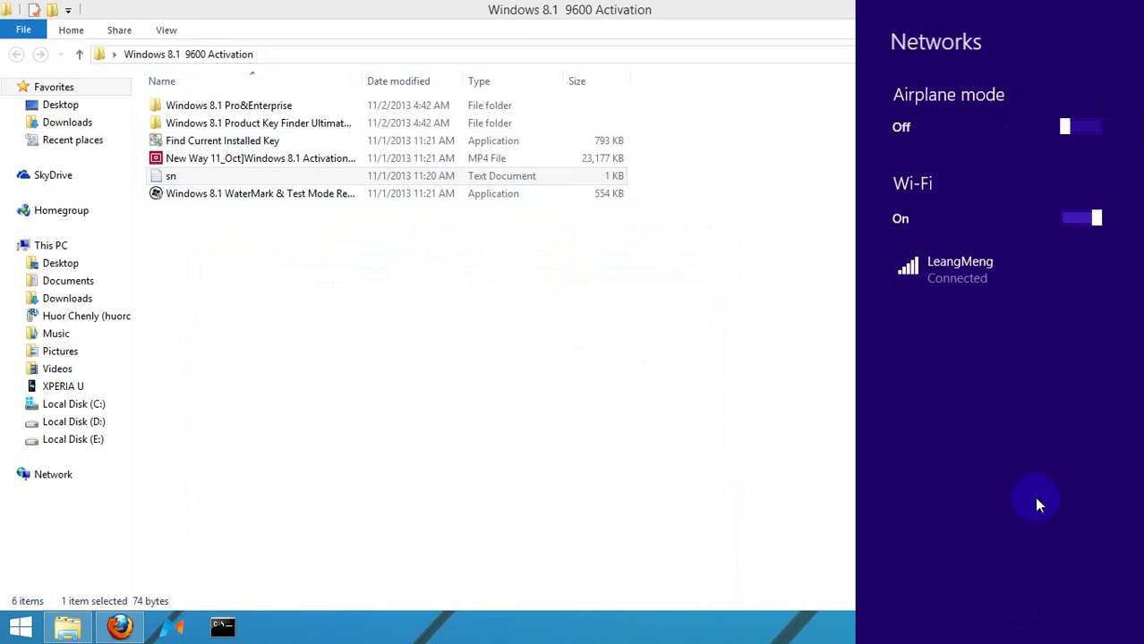
pyautogui.click(1024, 287)
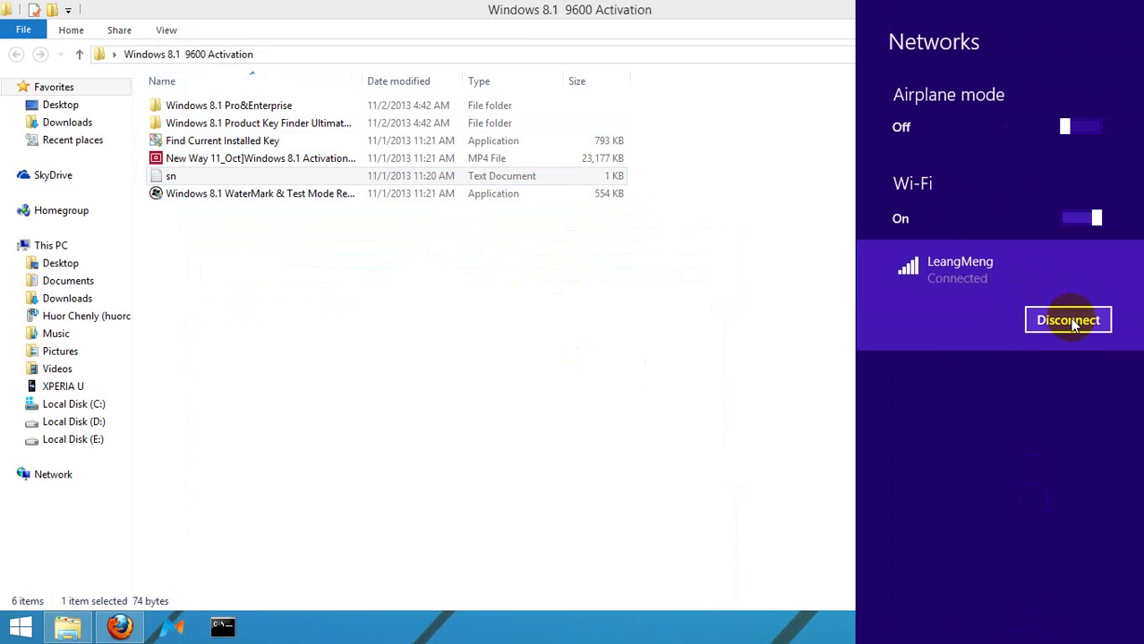
pyautogui.click(1072, 322)
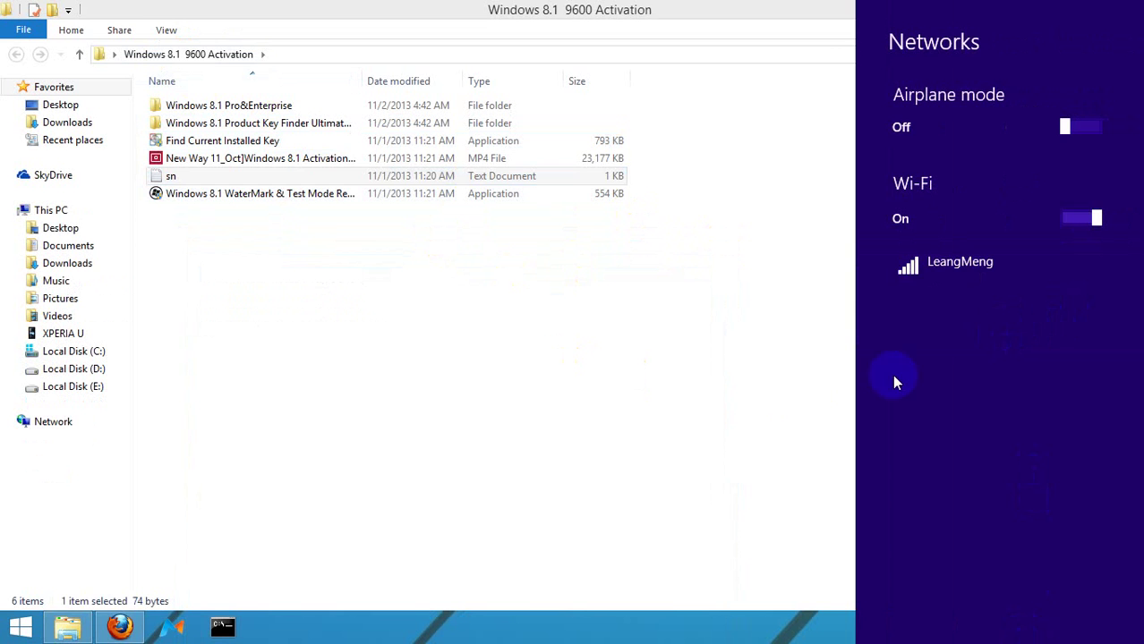
pyautogui.click(792, 393)
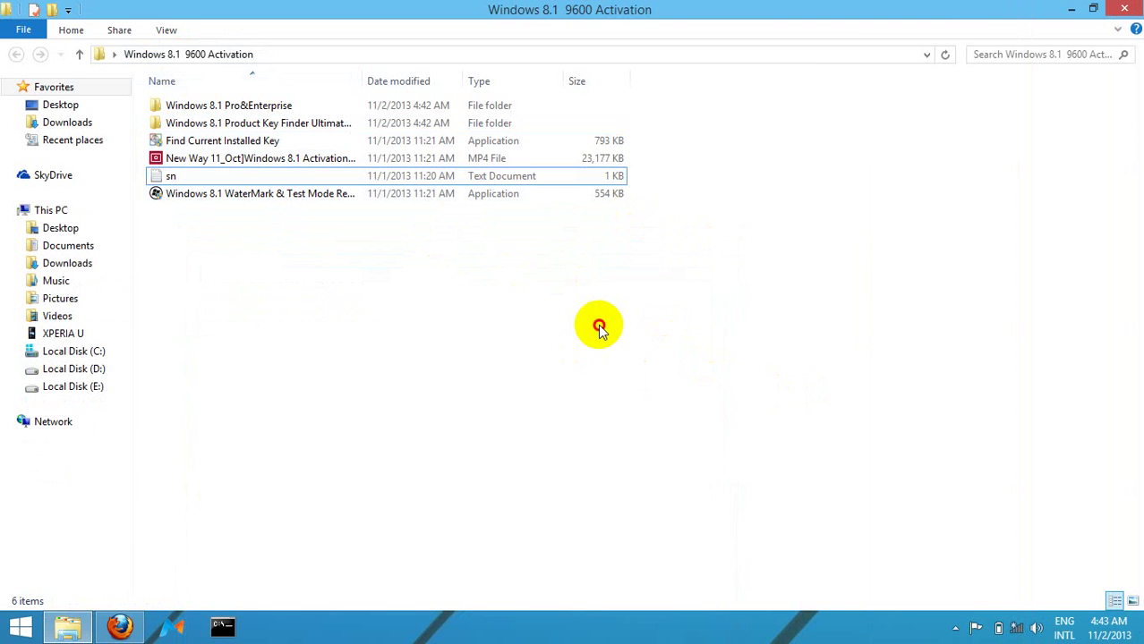
# Open the "Windows 8.1 Pro&Enterprise" folder.
pyautogui.press('Up')
pyautogui.press('Up')
pyautogui.press('Up')
pyautogui.press('Up')
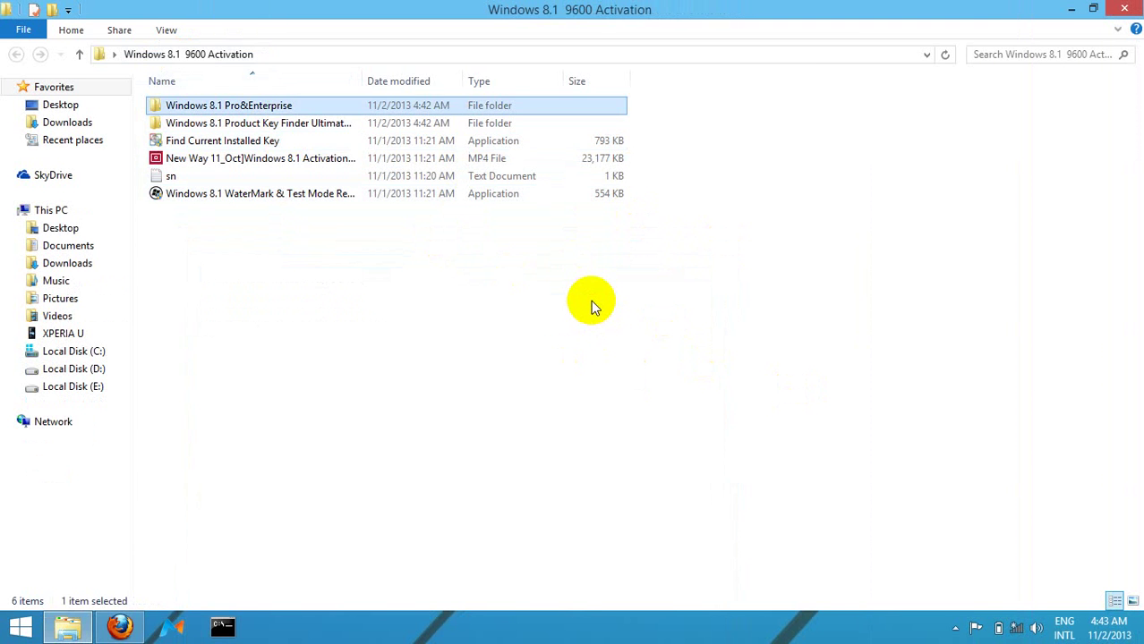
pyautogui.press('Down')
pyautogui.press('Down')
pyautogui.press('Up')
pyautogui.press('Up')
pyautogui.press('Down')
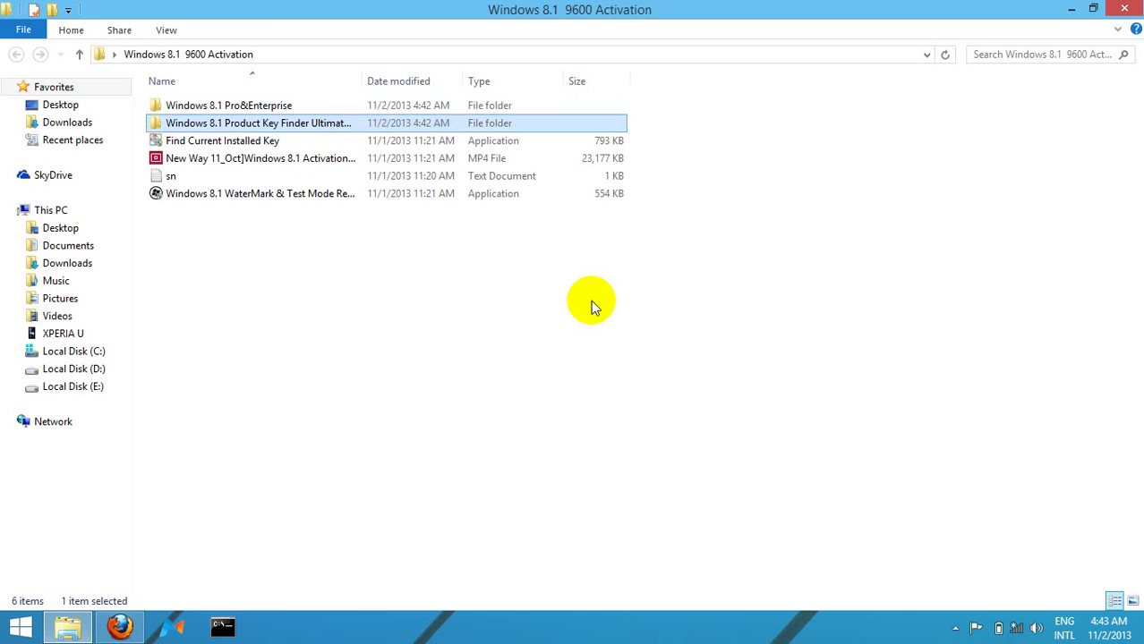
pyautogui.press('Up')
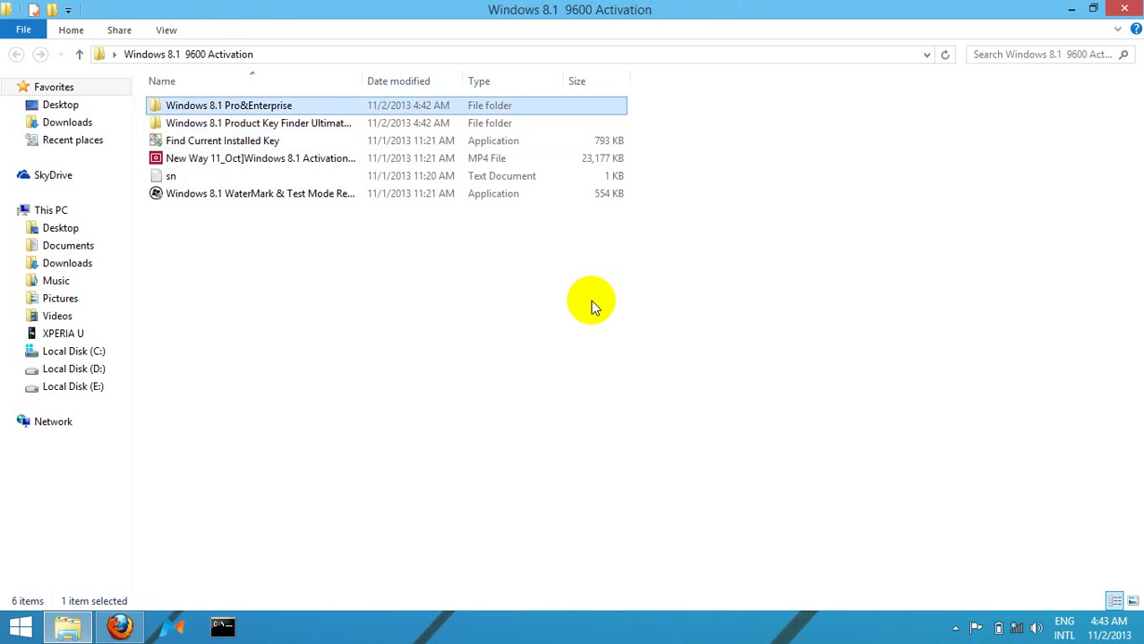
pyautogui.press('Return')
# Open the "How to Install" text document and move its window away from the file list.
pyautogui.press('Down')
pyautogui.press('Down')
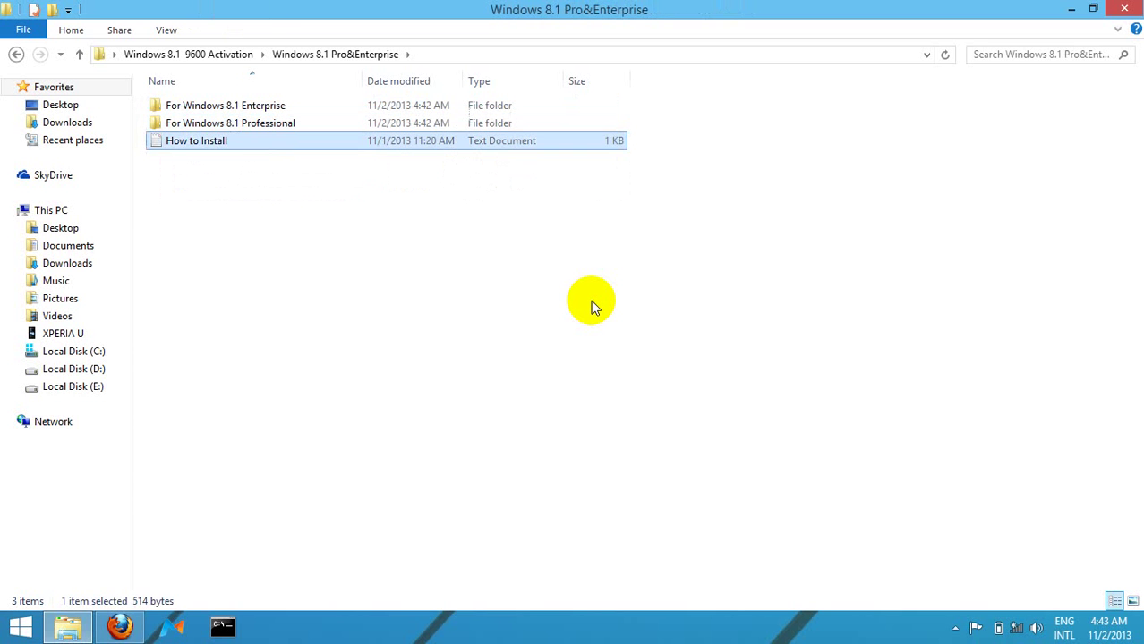
pyautogui.press('Home')
pyautogui.press('End')
pyautogui.press('Return')
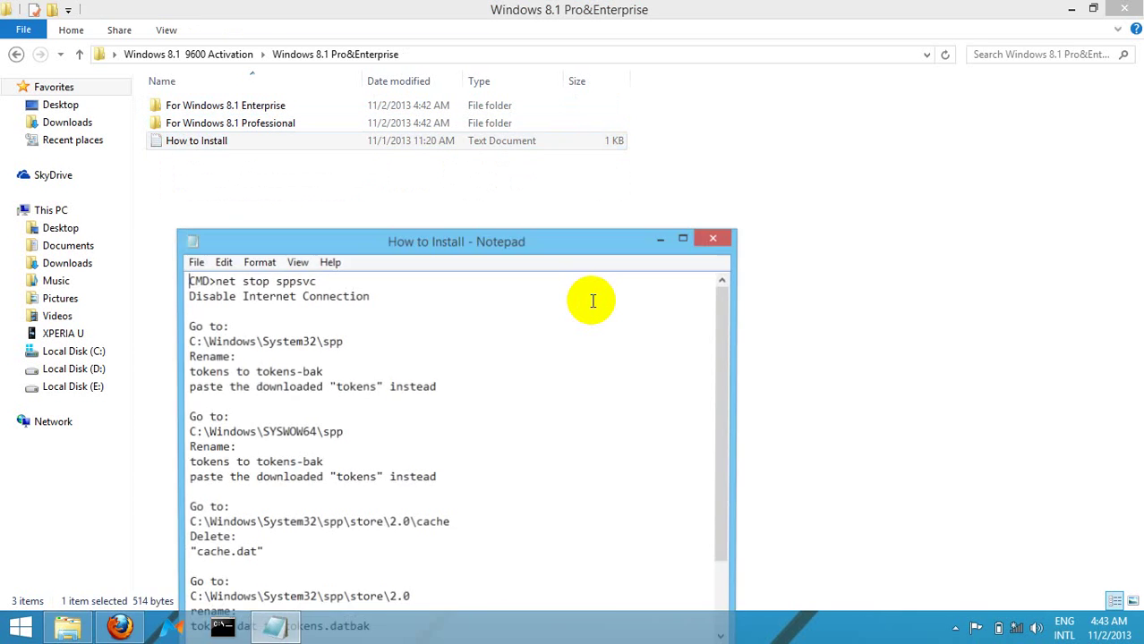
pyautogui.scroll(-2, 560, 240)
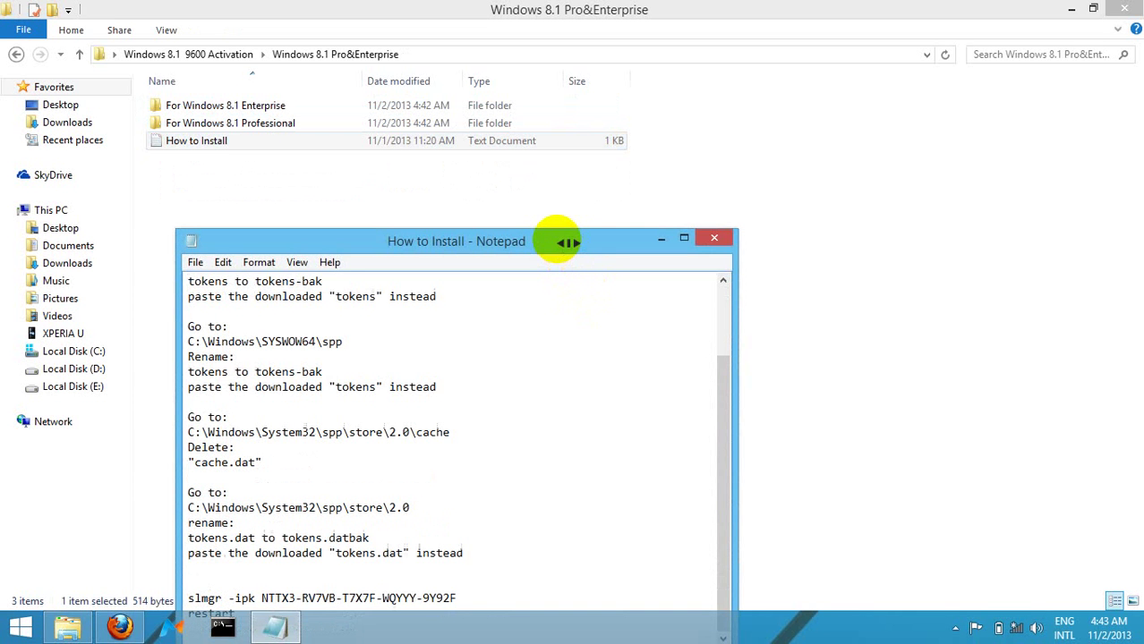
pyautogui.moveTo(556, 239); pyautogui.dragTo(869, 121)
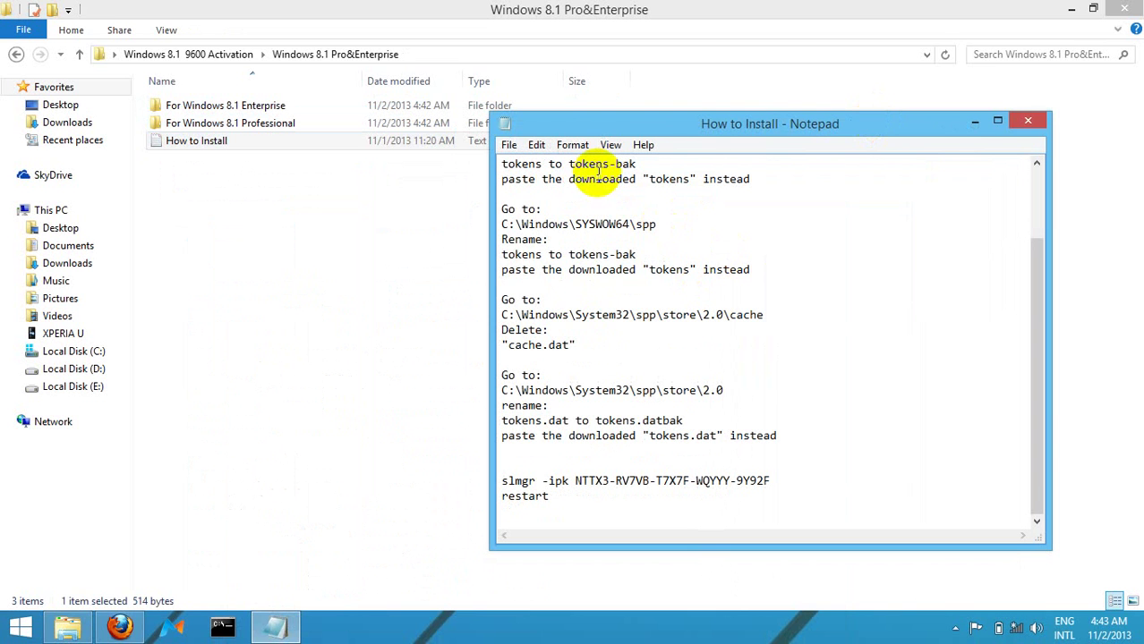
# Copy the path C:\Windows\SYSWOW64\spp from the instructions and open a new, non-maximized File Explorer window.
pyautogui.moveTo(502, 226); pyautogui.dragTo(700, 221)
pyautogui.hotkey('ctrl', 'c')
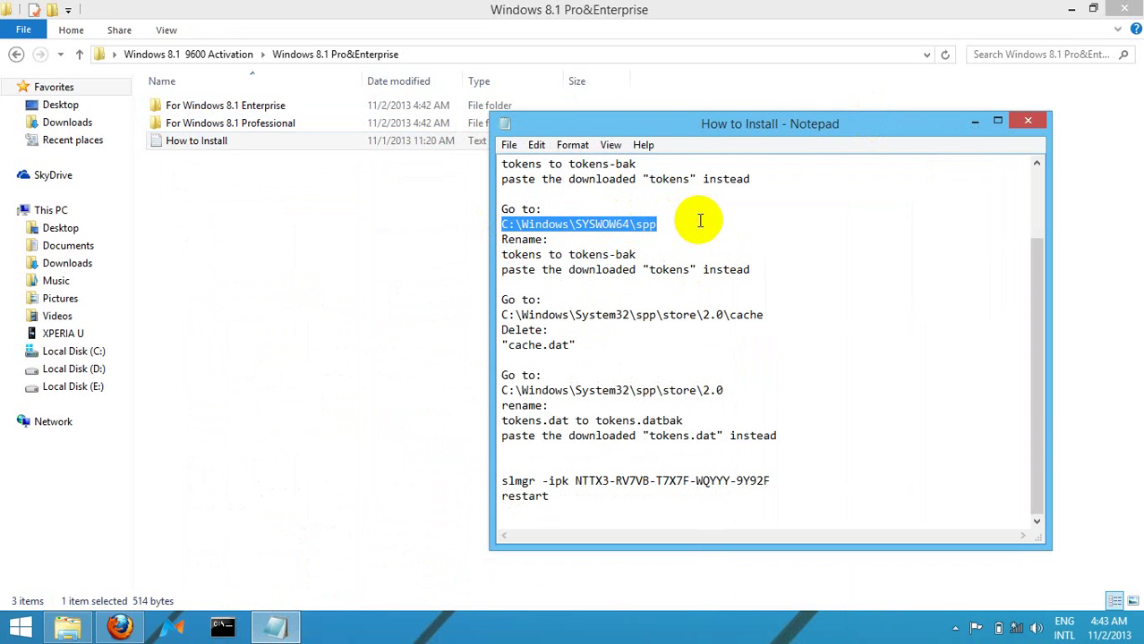
pyautogui.press('super+e')
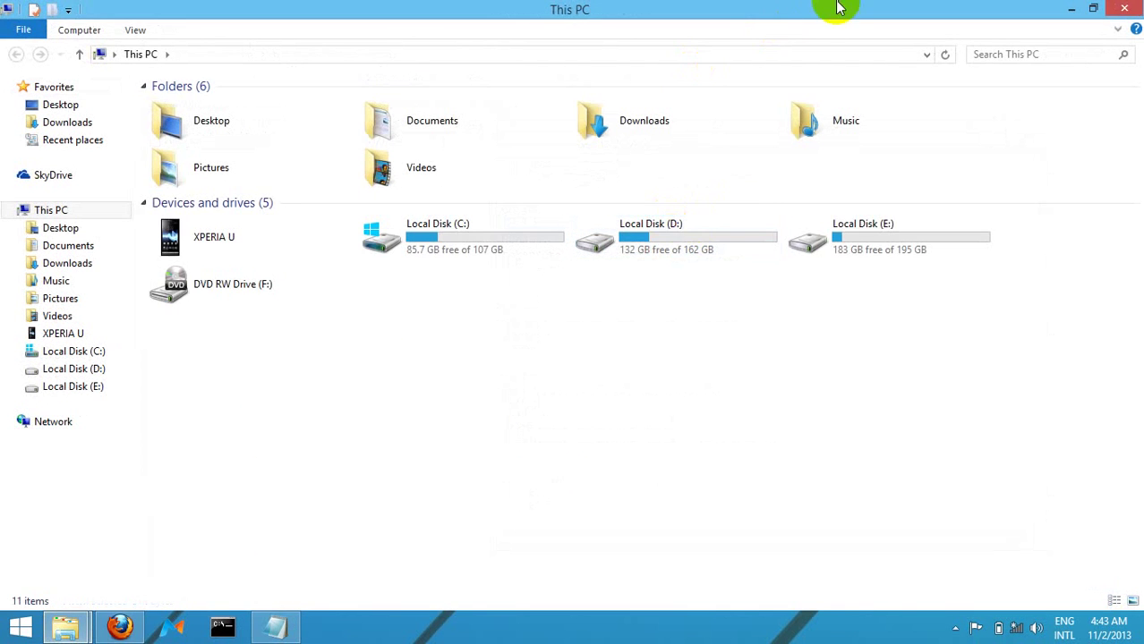
pyautogui.click(1092, 9)
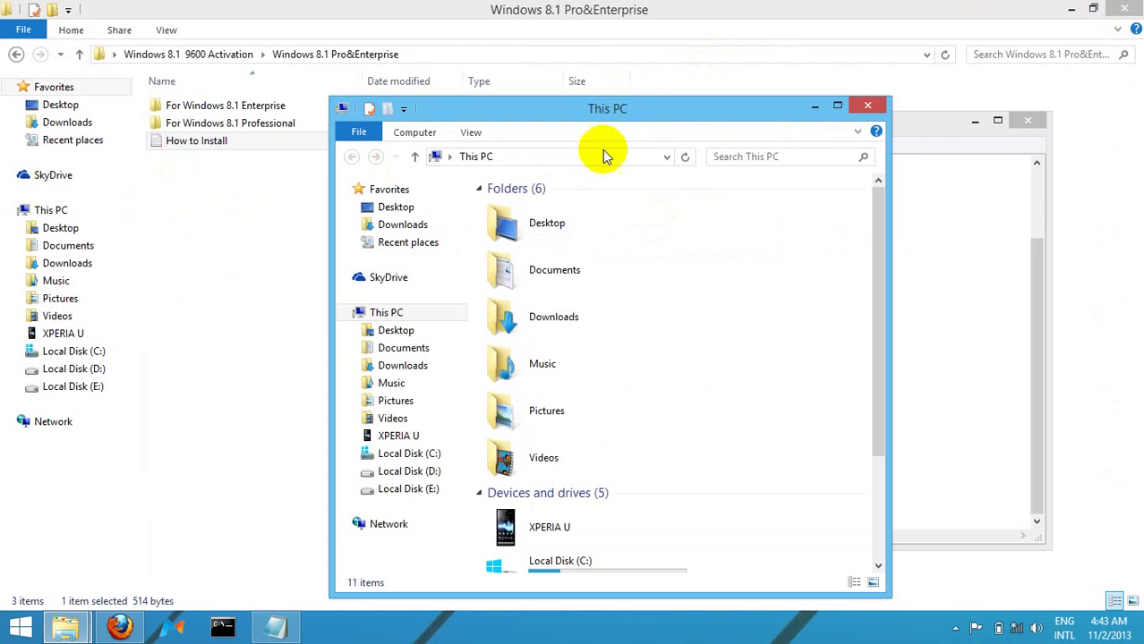
# Try to open C:\Windows\SYSWOW64\spp in the new File Explorer window using the copied path.
pyautogui.click(603, 156)
pyautogui.click(601, 158)
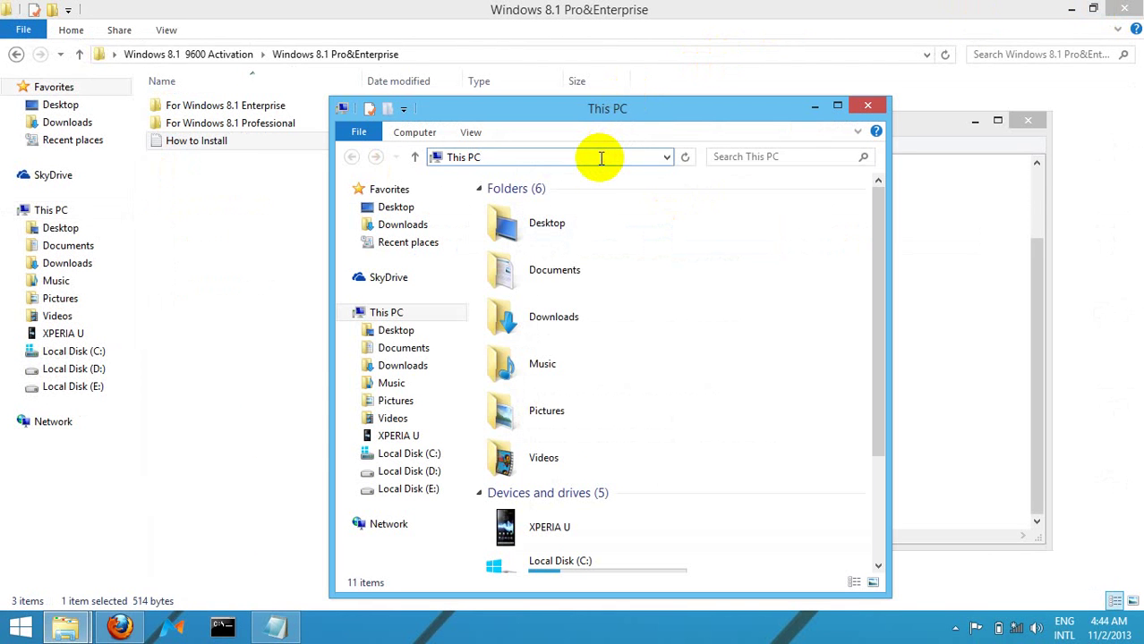
pyautogui.click(601, 157)
pyautogui.hotkey('ctrl', 'v')
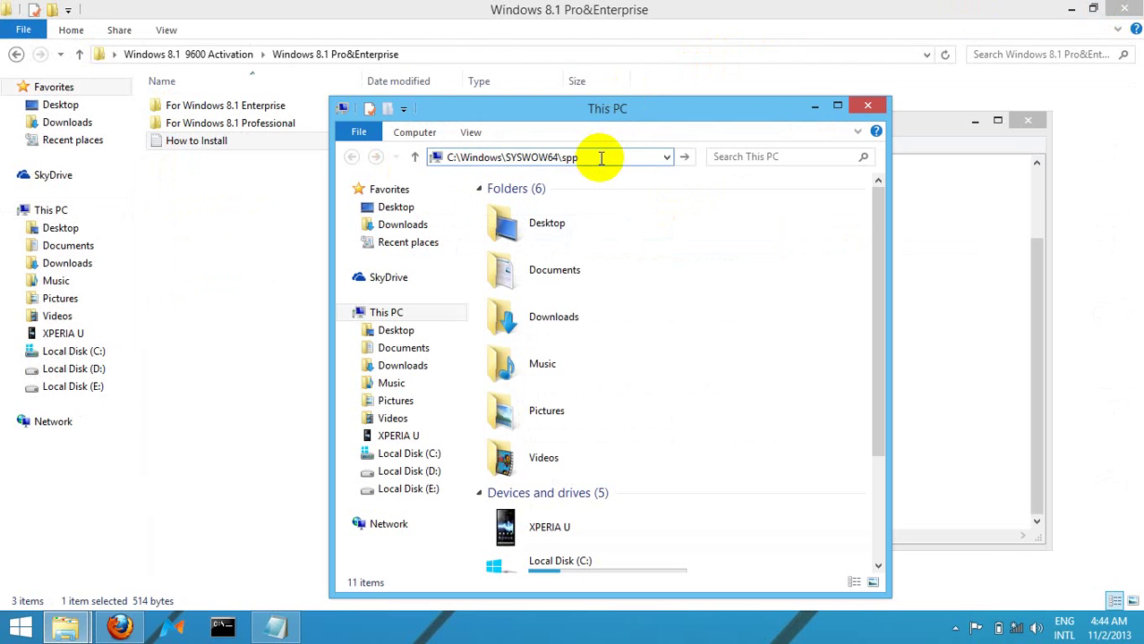
pyautogui.press('Return')
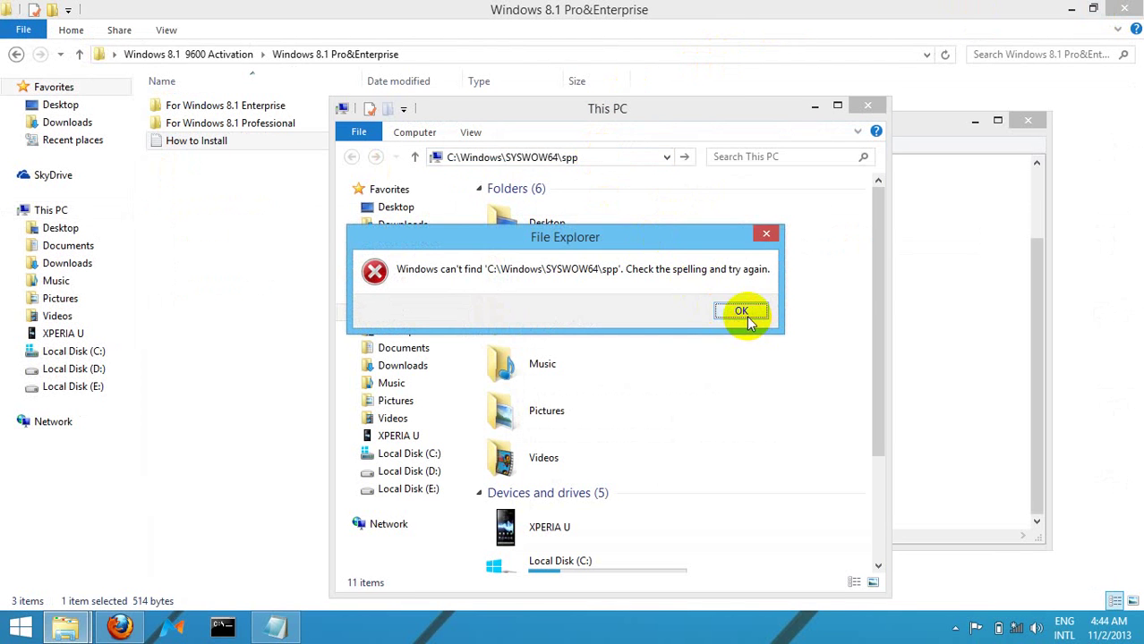
pyautogui.click(747, 315)
# Review the instructions for the SYSWOW64\spp folder and the System32\spp\store\2.0\cache folder in the How to Install document.
pyautogui.click(970, 299)
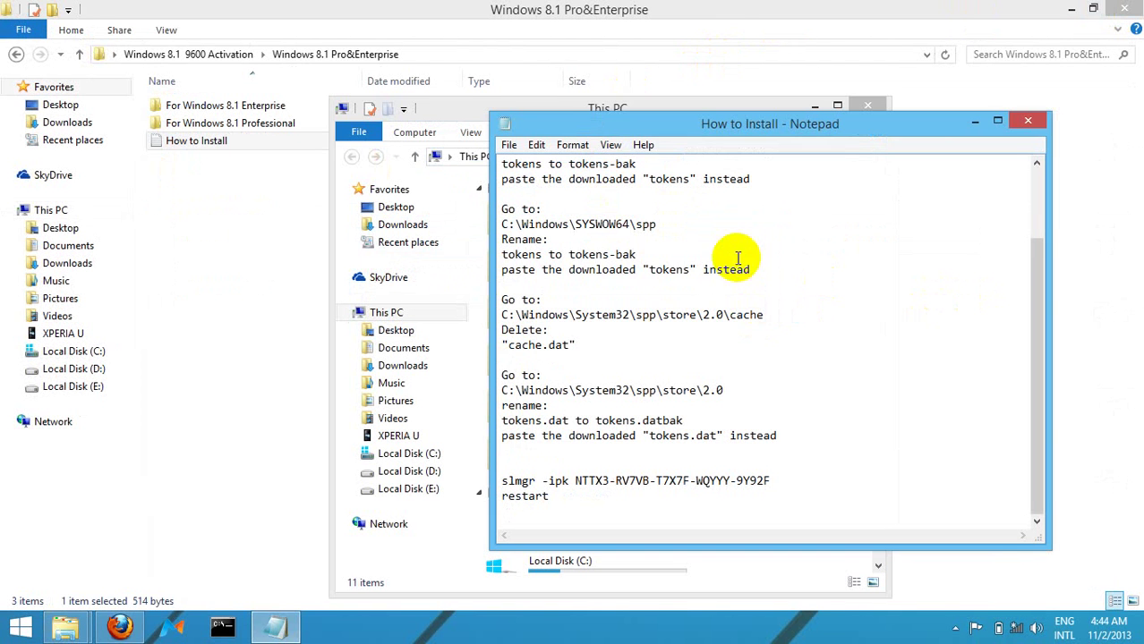
pyautogui.moveTo(657, 224); pyautogui.dragTo(517, 225)
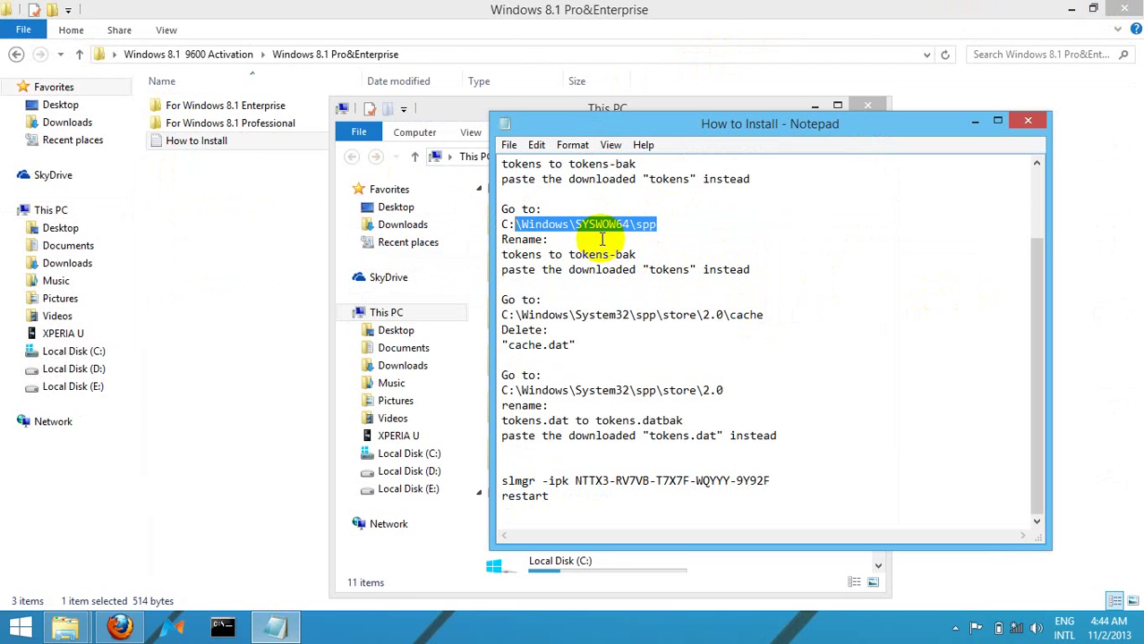
pyautogui.click(762, 284)
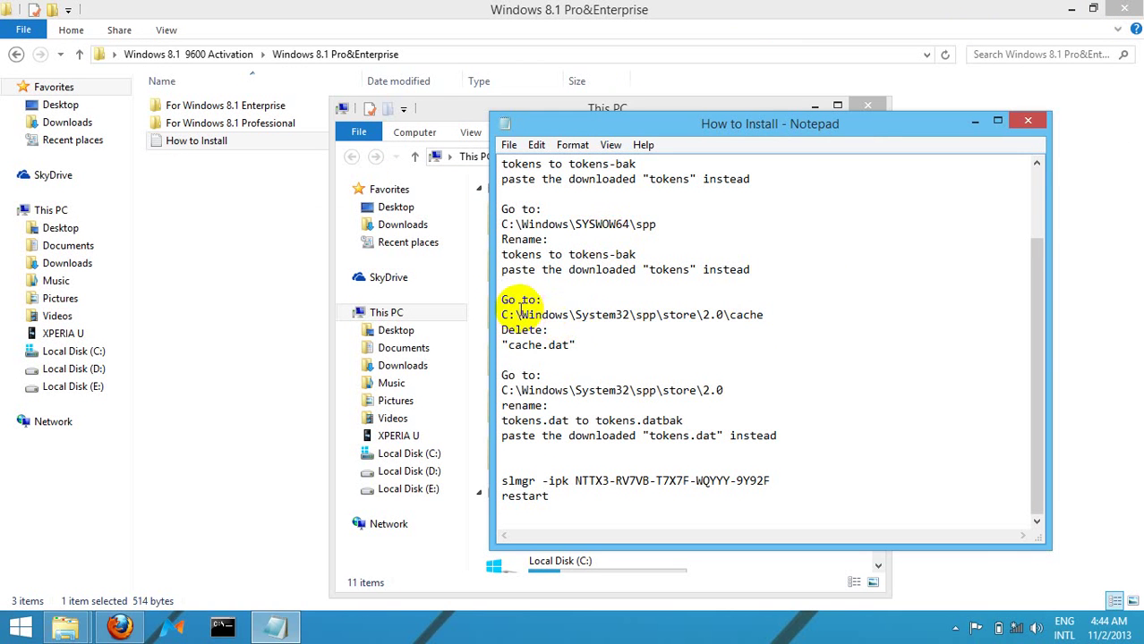
pyautogui.moveTo(504, 315); pyautogui.dragTo(791, 319)
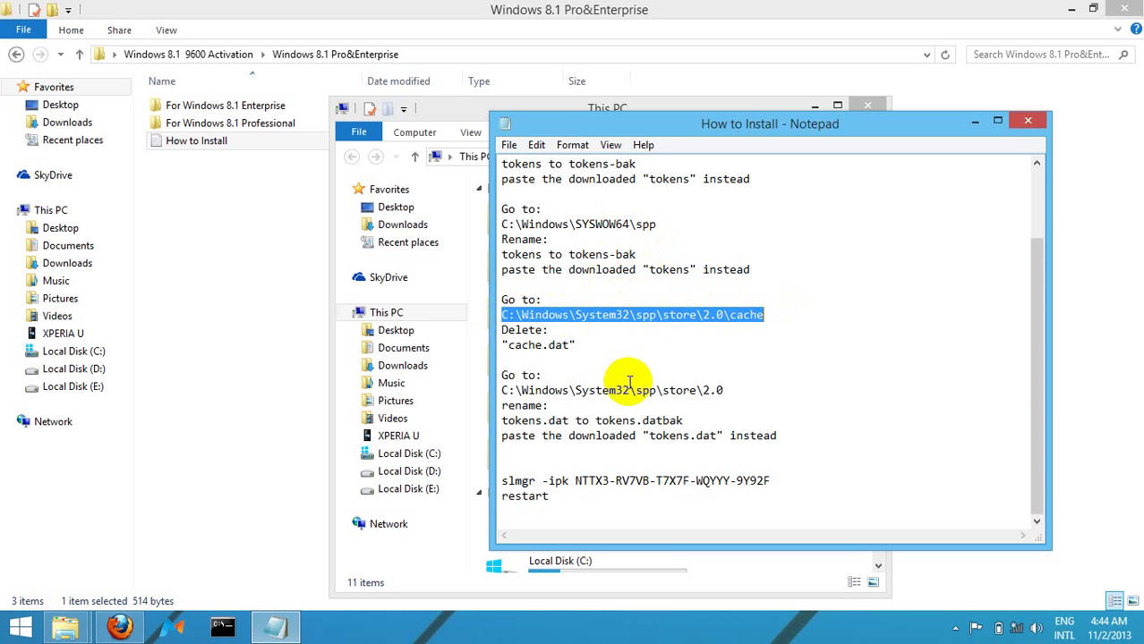
pyautogui.click(1031, 304)
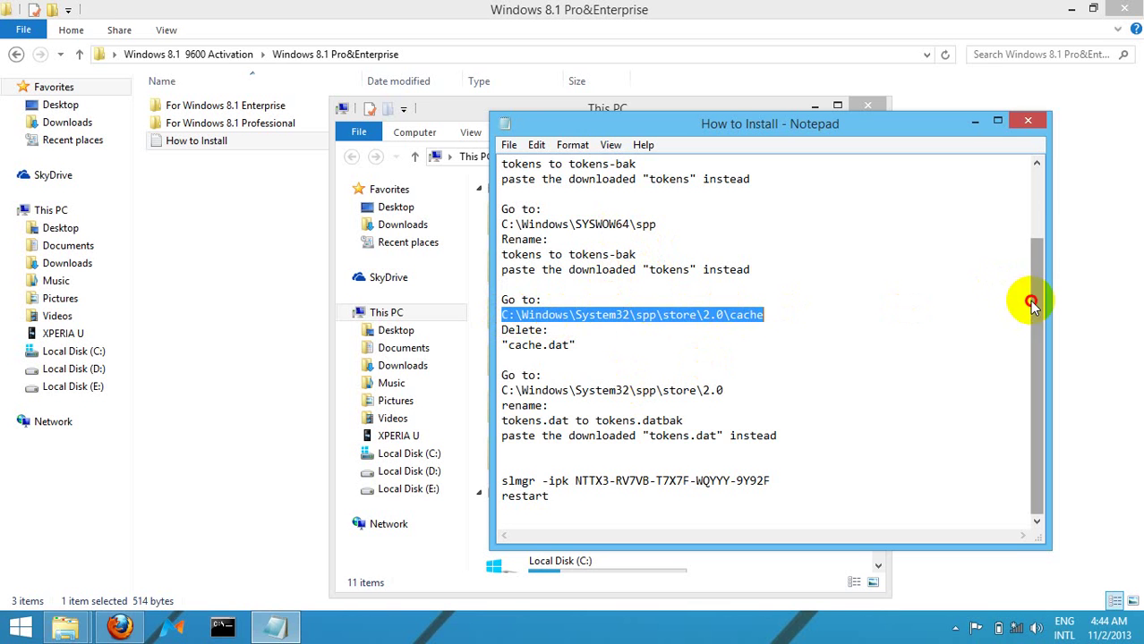
# Copy the path C:\Windows\System32\spp from the beginning of the instructions.
pyautogui.moveTo(1029, 299); pyautogui.dragTo(1021, 183)
pyautogui.click(548, 225)
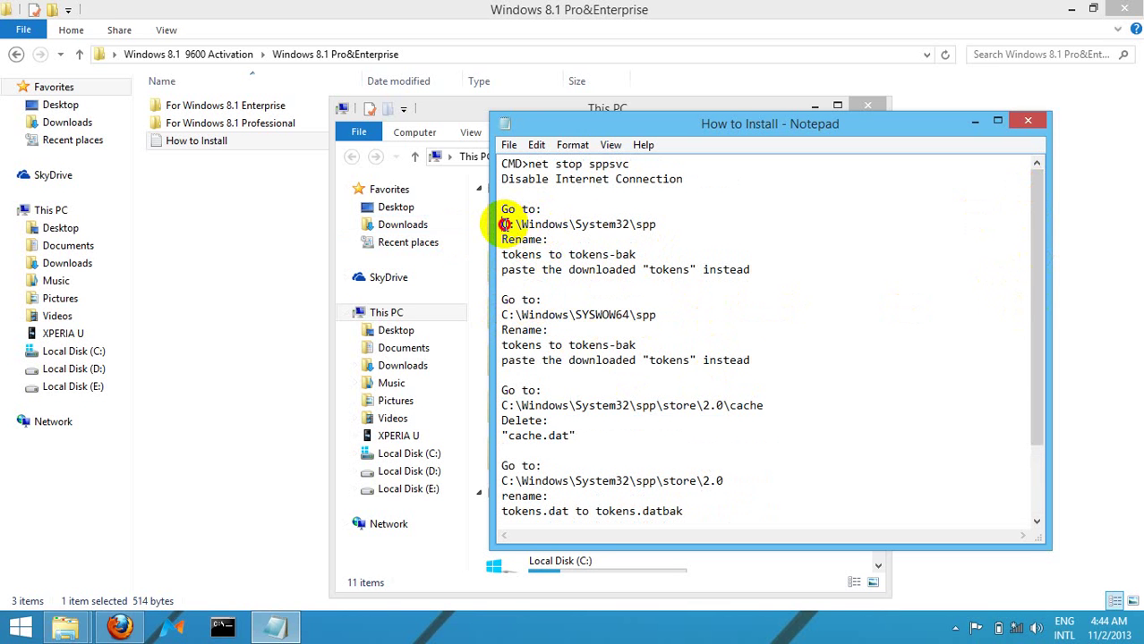
pyautogui.click(504, 225)
pyautogui.keyDown('shift'); pyautogui.click(739, 230); pyautogui.keyUp('shift')
pyautogui.hotkey('ctrl', 'c')
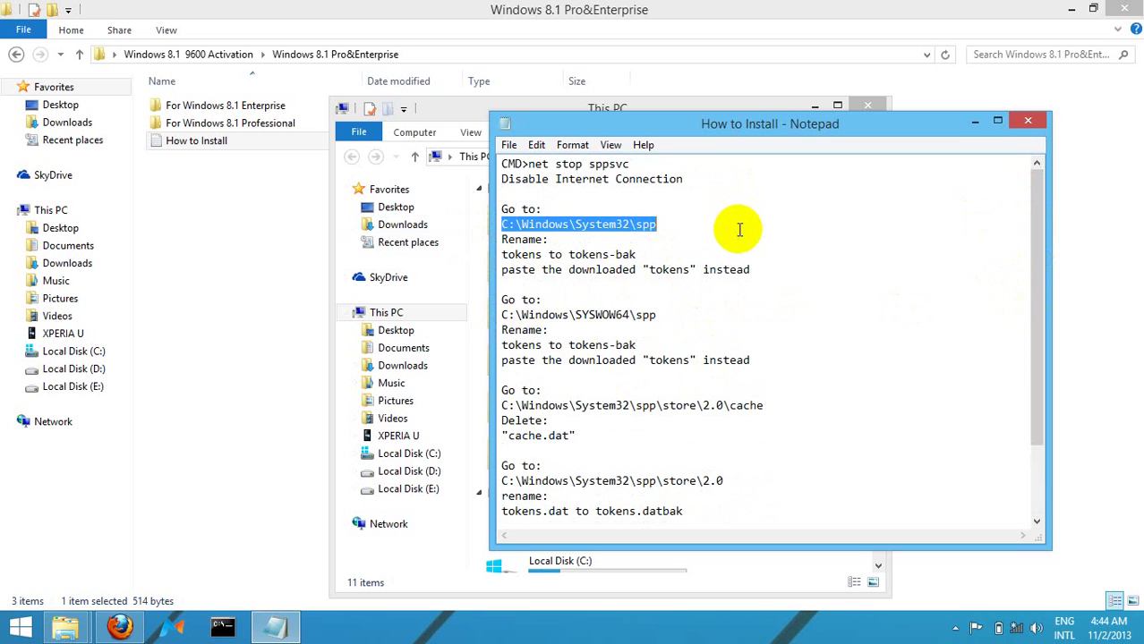
# Open the folder C:\Windows\System32\spp in the This PC window using the copied path.
pyautogui.click(480, 157)
pyautogui.click(505, 156)
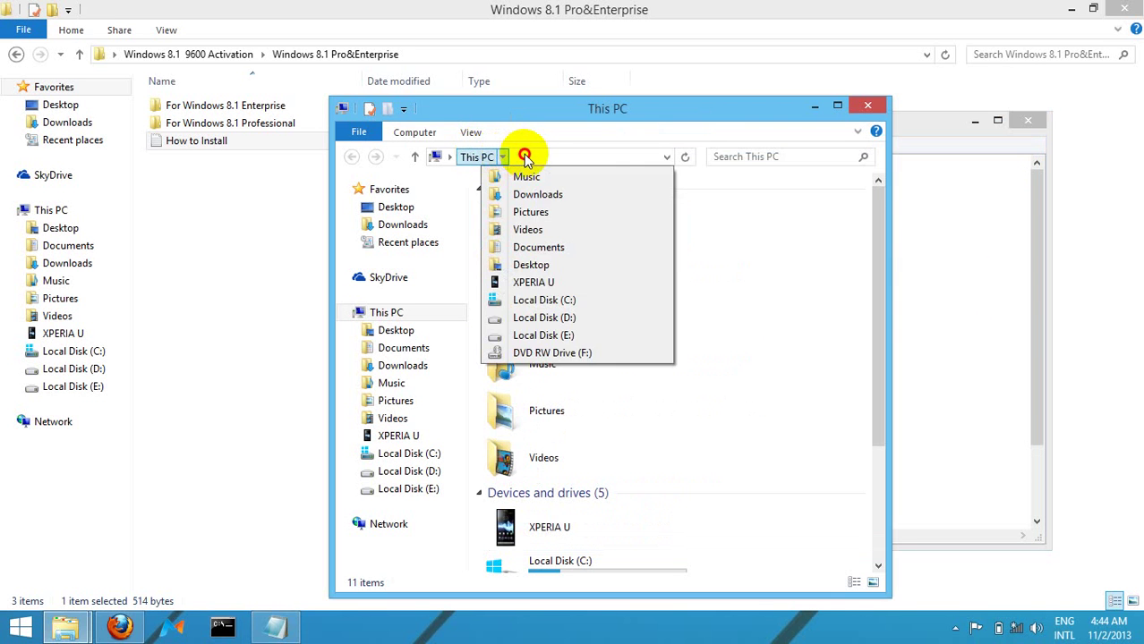
pyautogui.click(525, 157)
pyautogui.hotkey('ctrl', 'v')
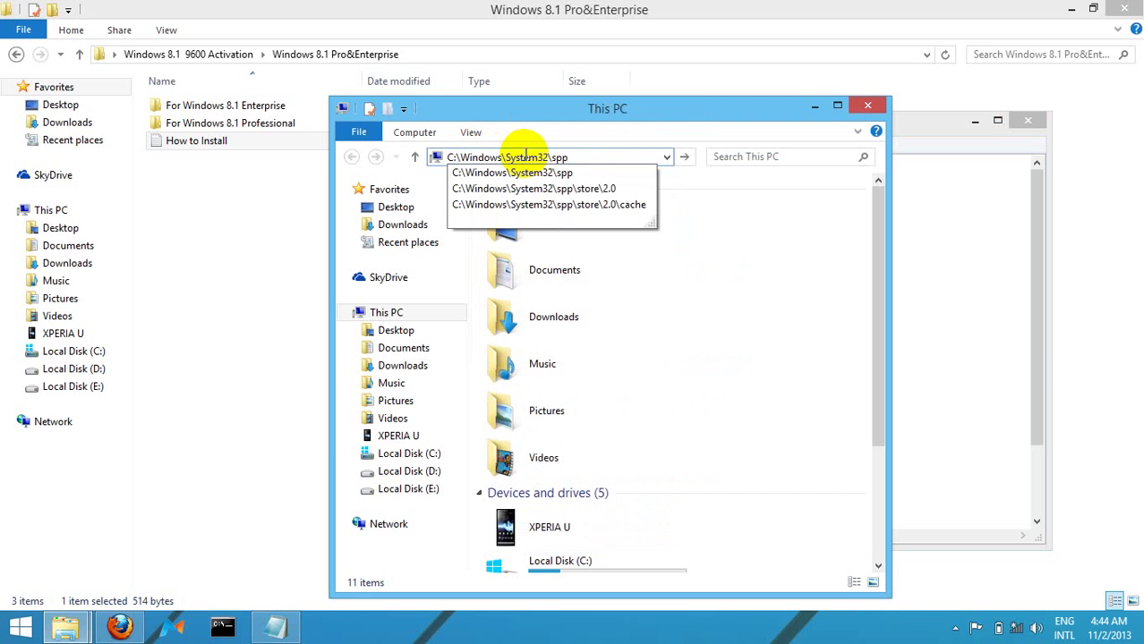
pyautogui.press('Return')
# Move the spp folder window away from the How to Install document and bring the document to the front.
pyautogui.click(677, 113)
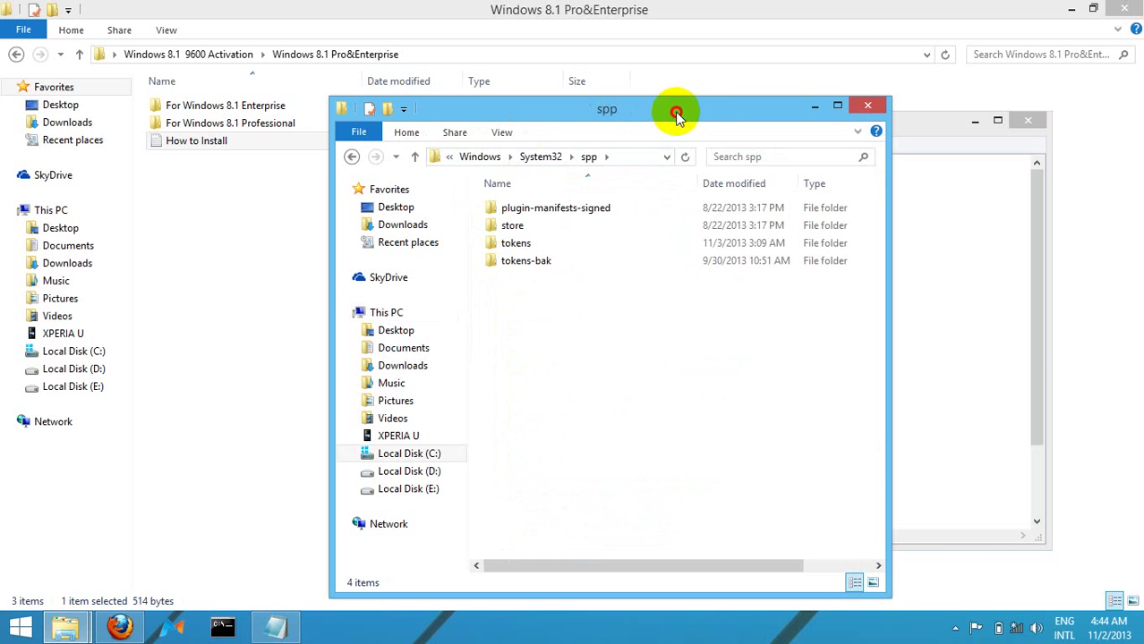
pyautogui.moveTo(676, 112); pyautogui.dragTo(399, 90)
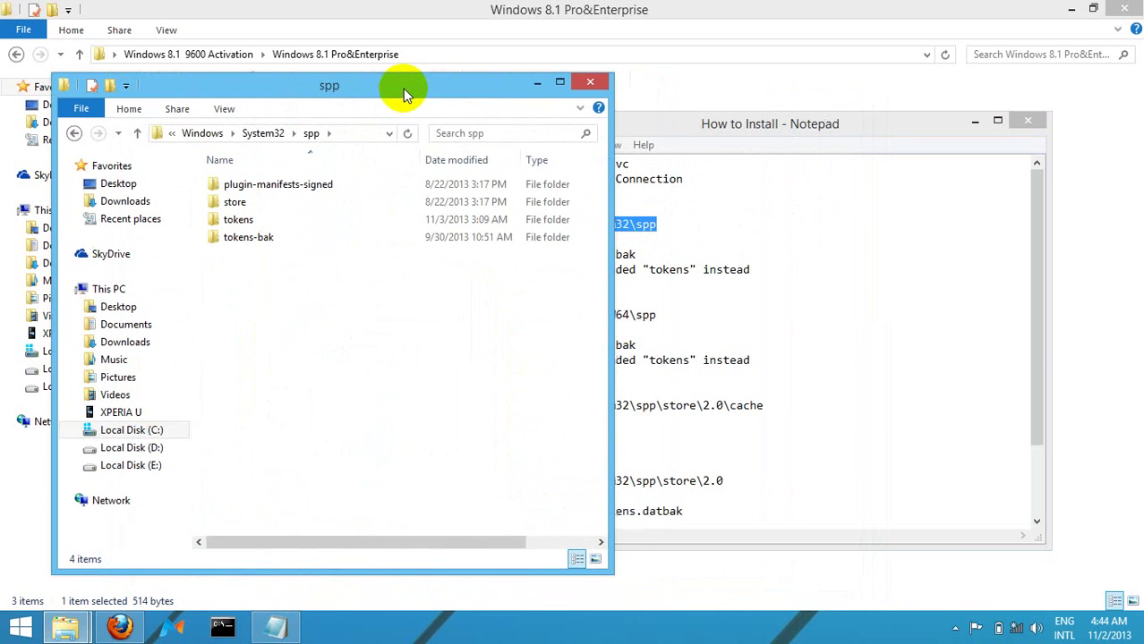
pyautogui.click(748, 226)
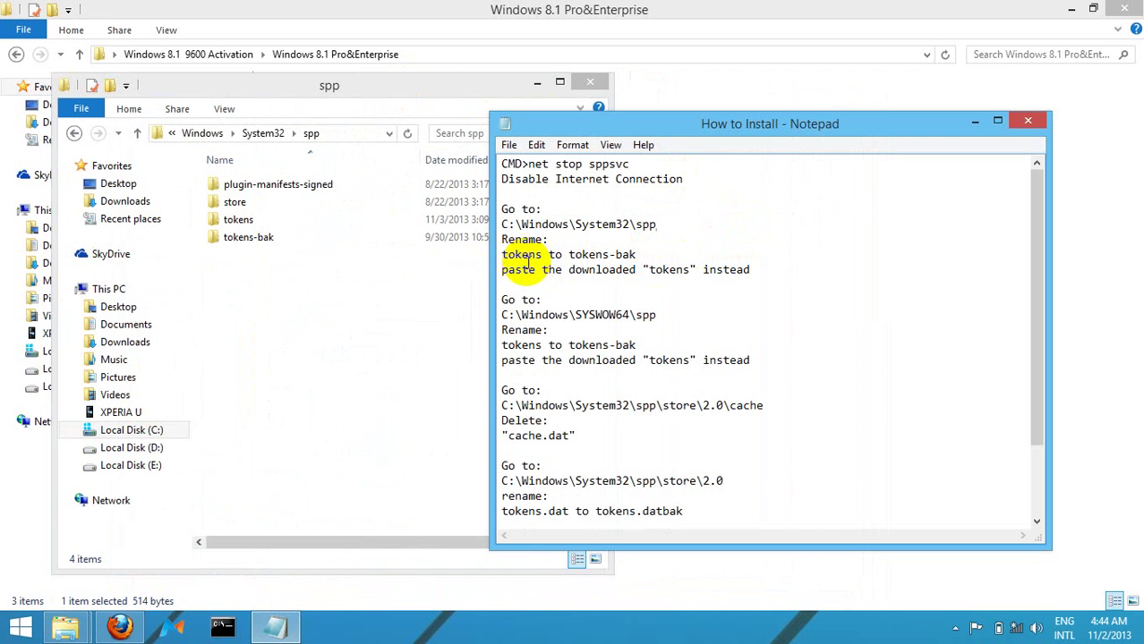
# Compare the tokens and tokens-bak folders in the System32\spp folder with the rename instruction in the How to Install document.
pyautogui.click(256, 262)
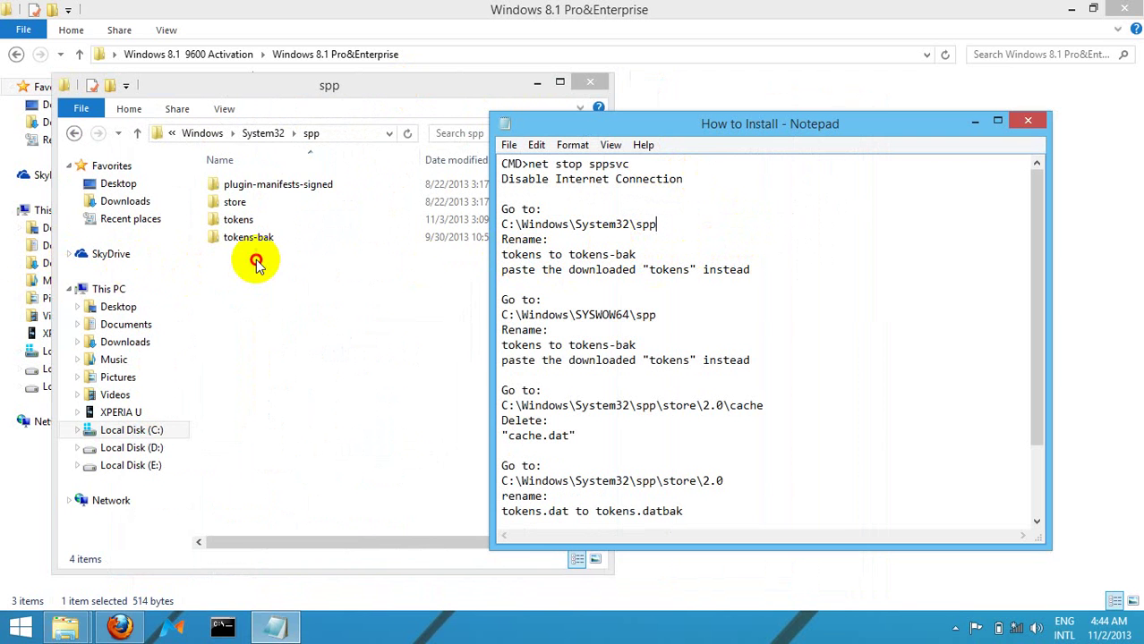
pyautogui.press('Up')
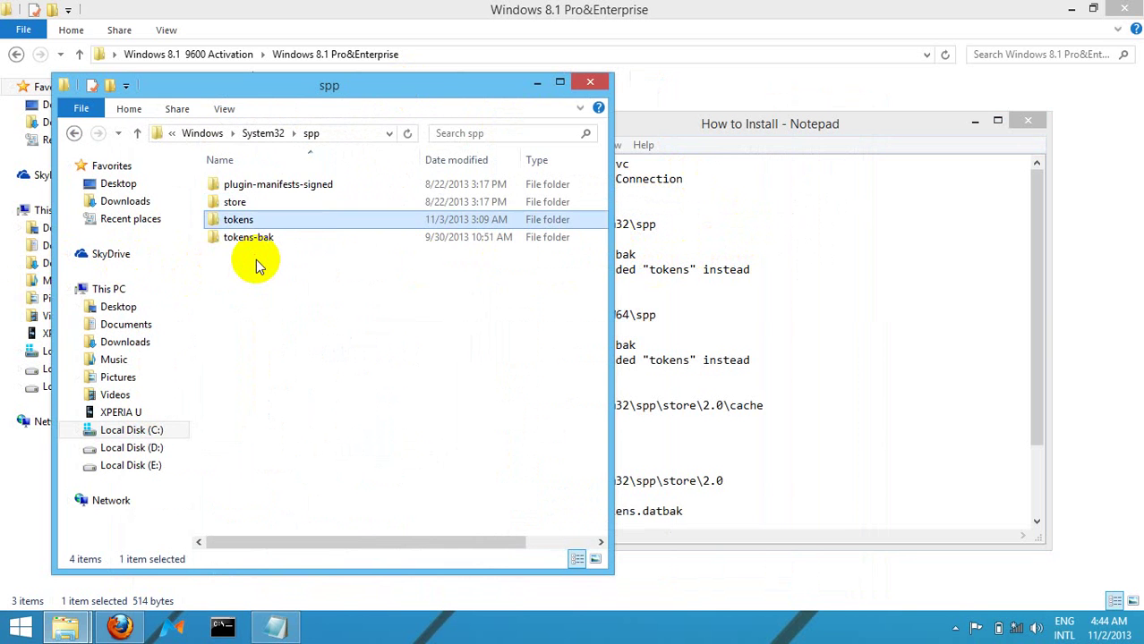
pyautogui.press('Down')
pyautogui.press('Up')
pyautogui.press('Down')
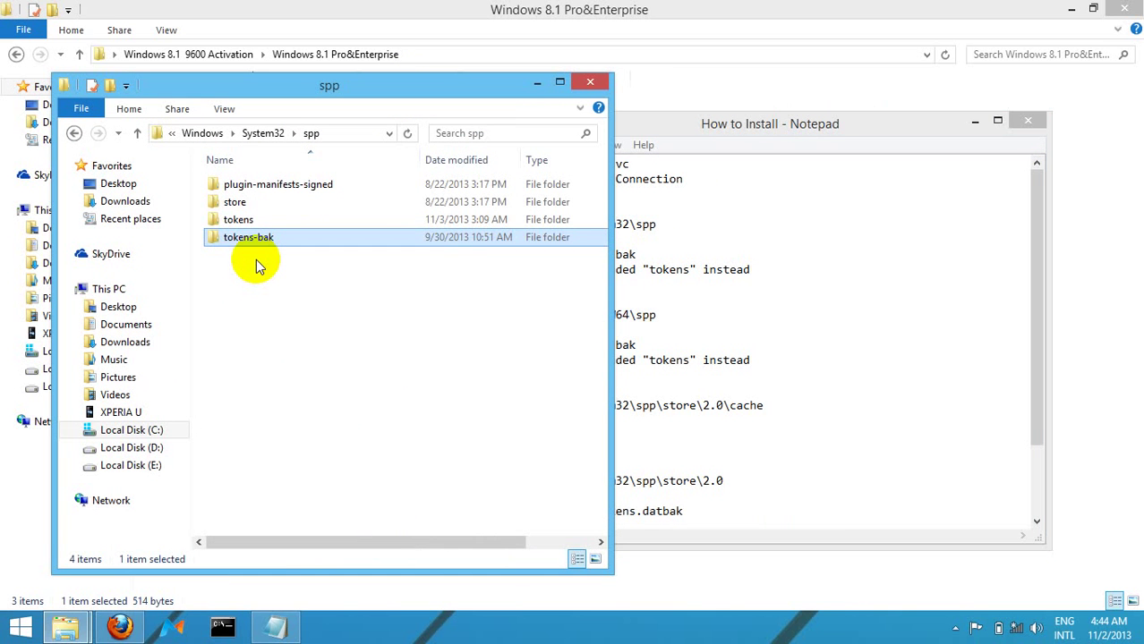
pyautogui.press('Up')
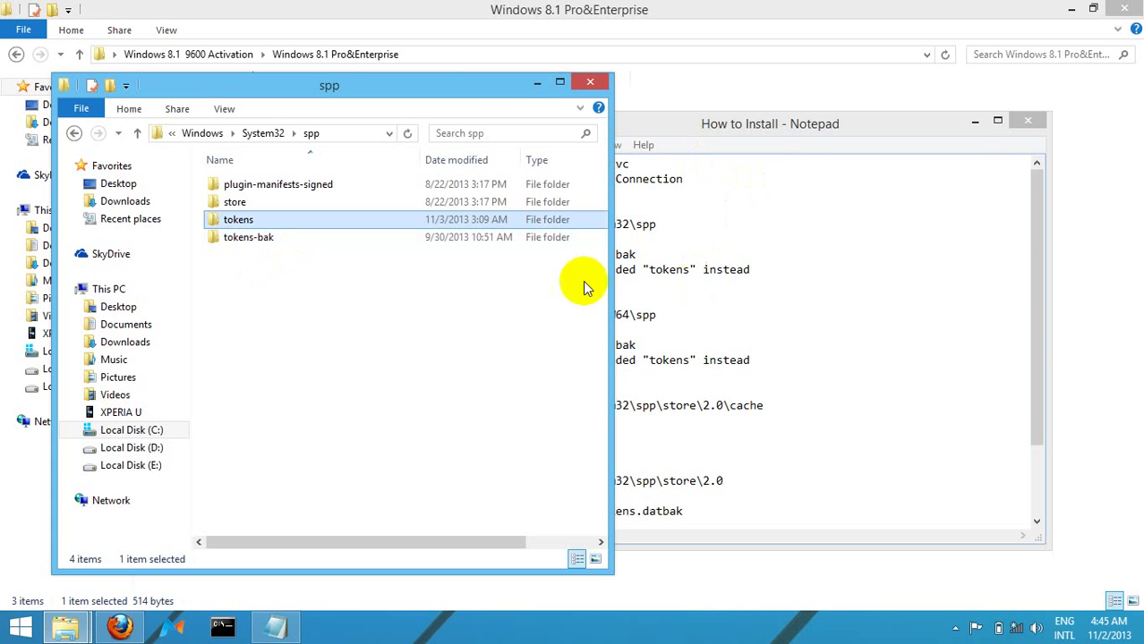
pyautogui.click(979, 179)
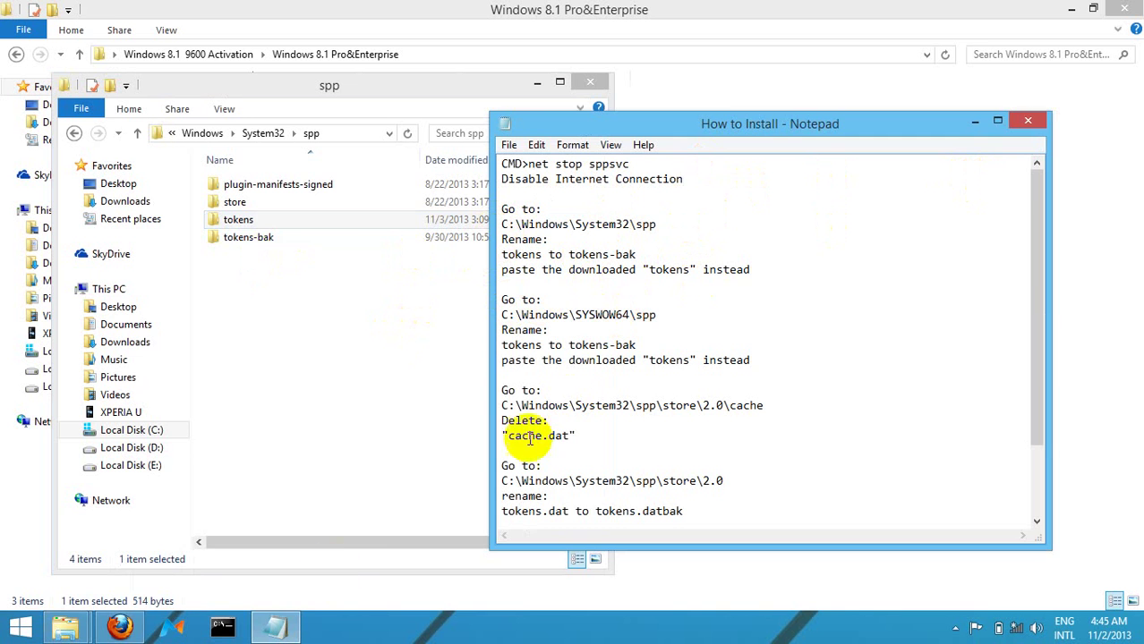
# Open the For Windows 8.1 Professional folder in the Windows 8.1 Pro&Enterprise window, select its tokens folder, and minimize the window.
pyautogui.click(68, 631)
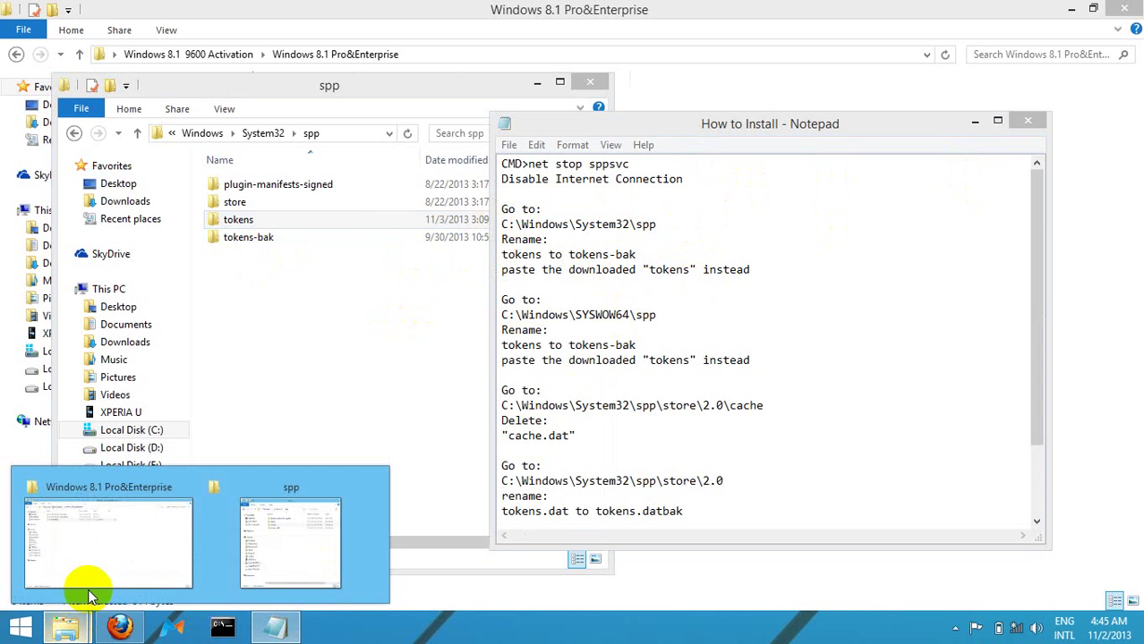
pyautogui.click(136, 571)
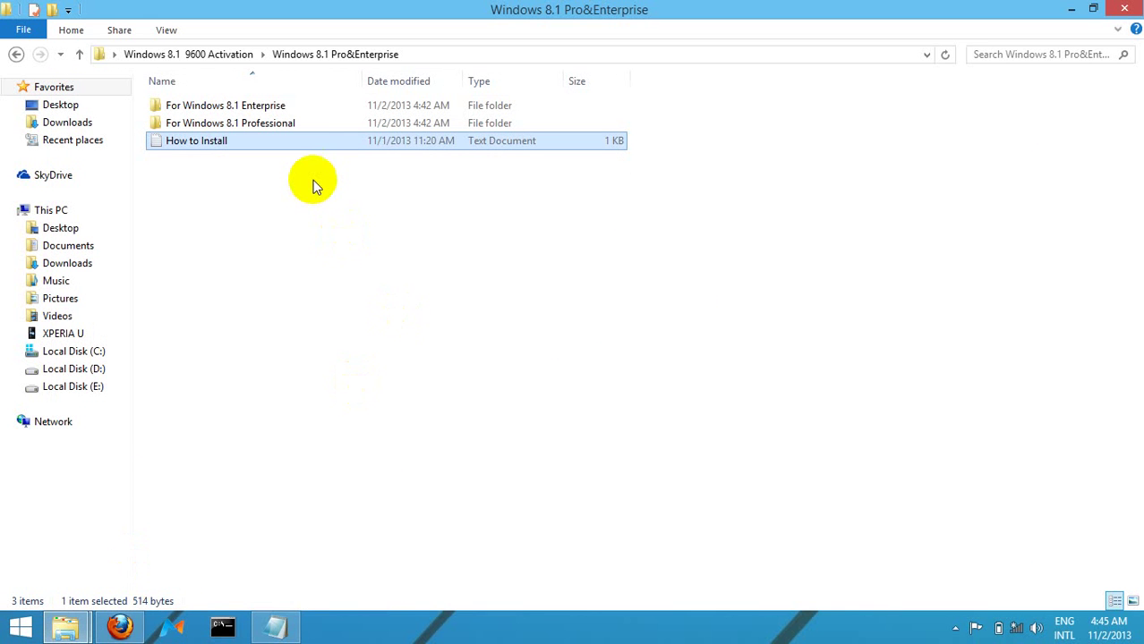
pyautogui.press('Up')
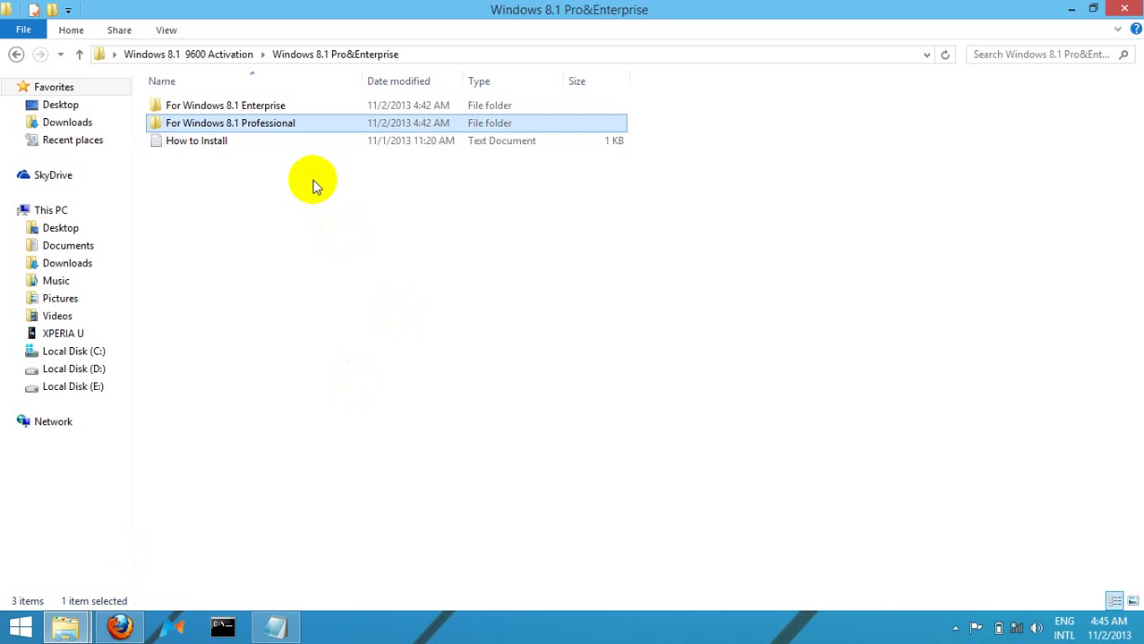
pyautogui.press('Return')
pyautogui.press('Down')
pyautogui.press('Down')
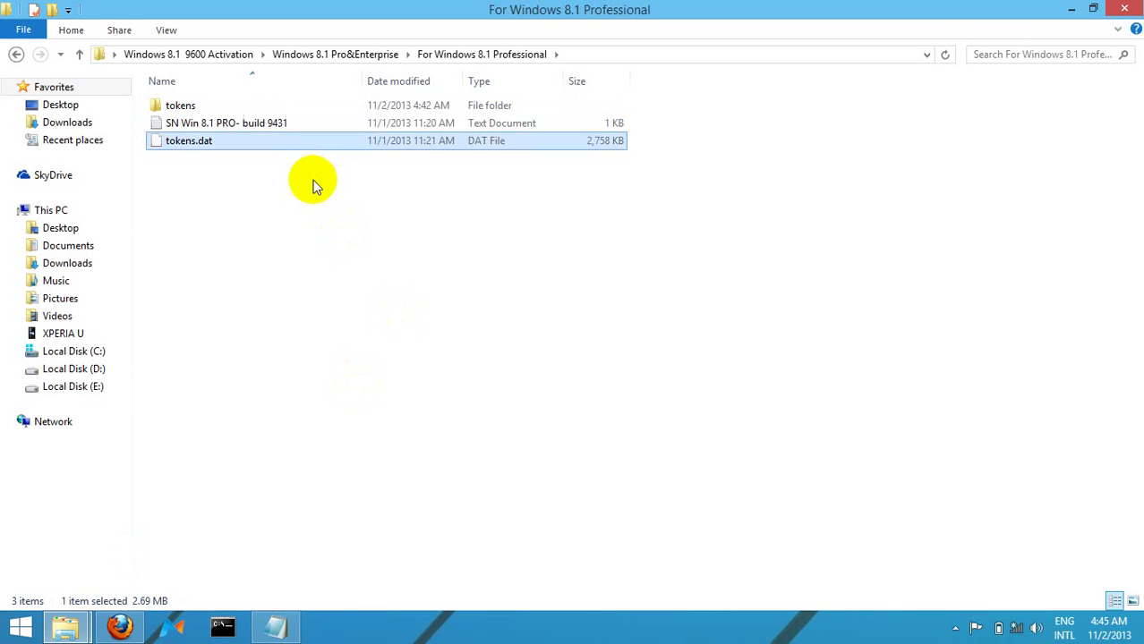
pyautogui.press('Up')
pyautogui.press('Up')
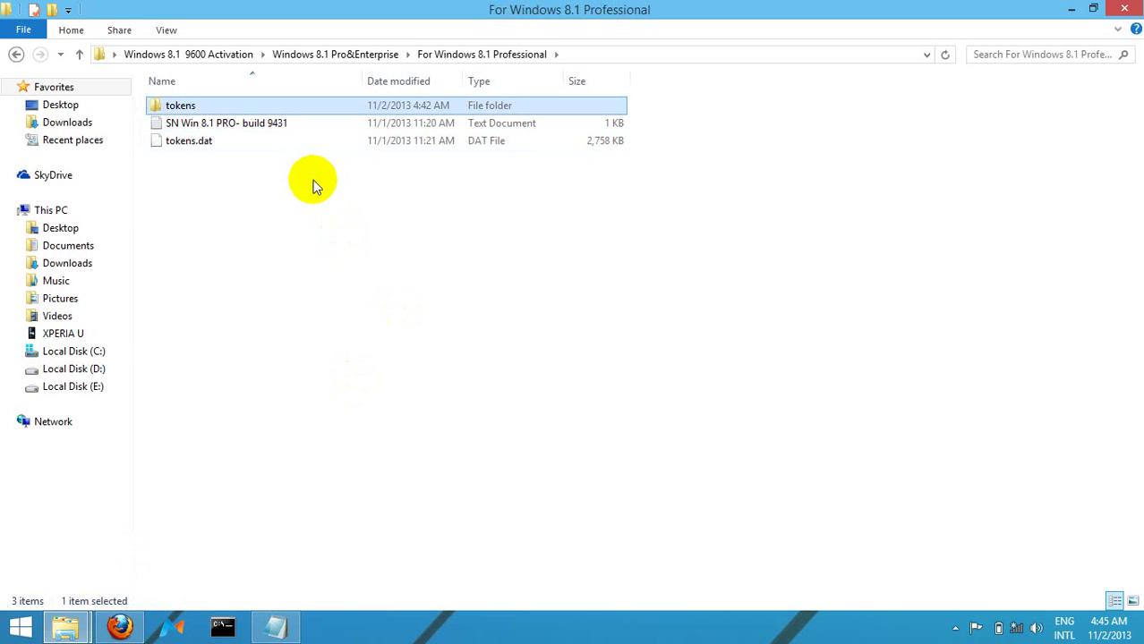
pyautogui.click(1071, 11)
pyautogui.click(315, 282)
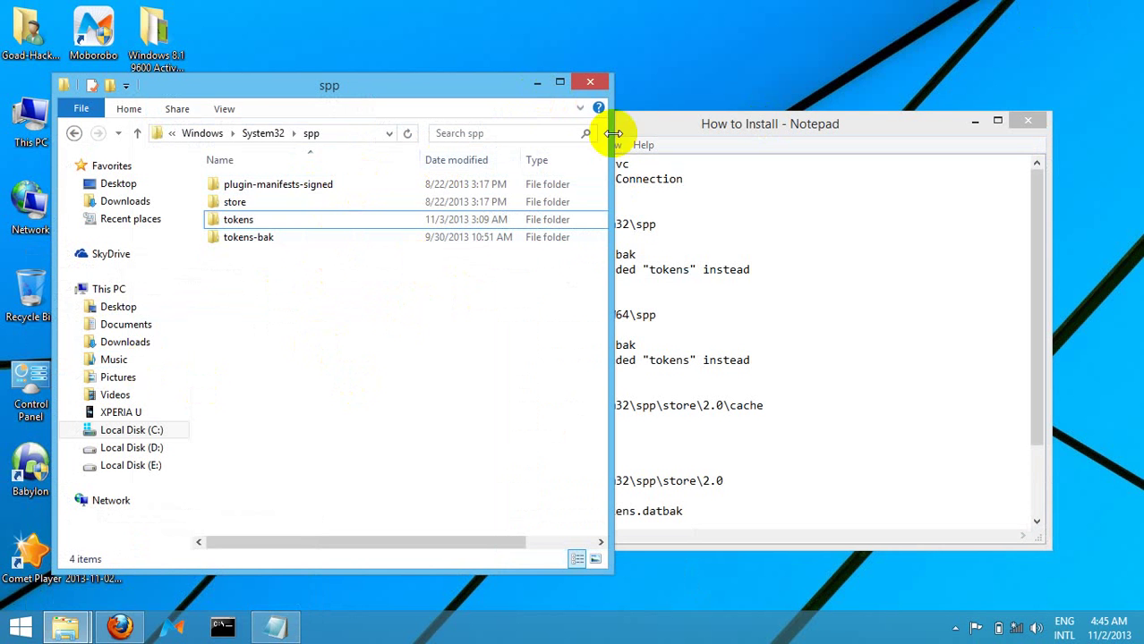
# Copy the path C:\Windows\System32\spp\store\2.0\cache from the How to Install document and open that folder in the spp window.
pyautogui.click(685, 351)
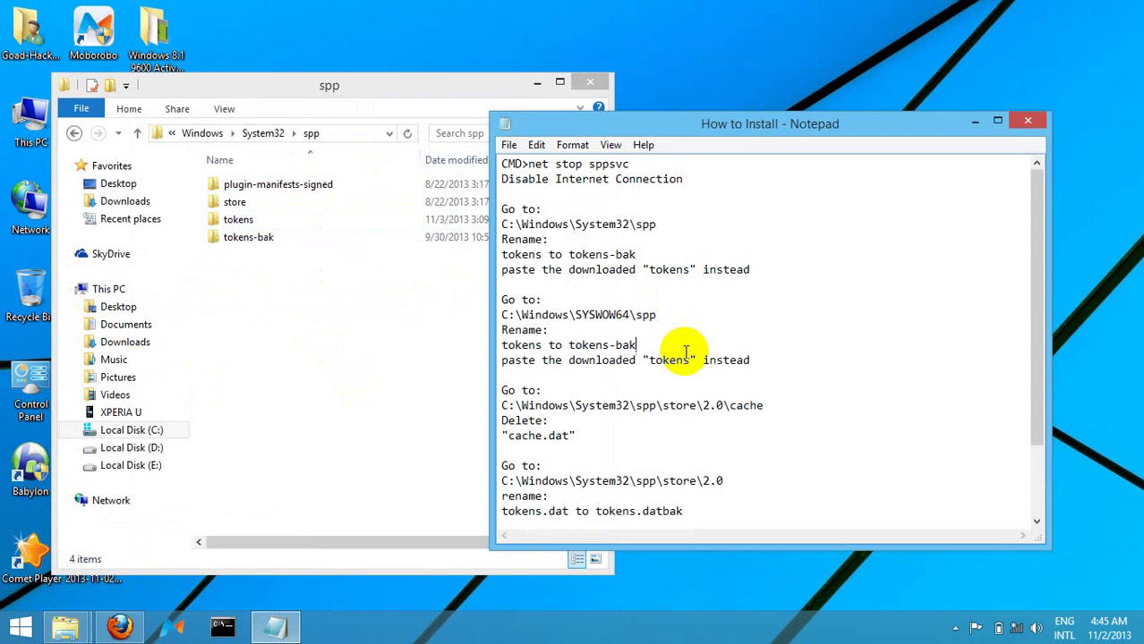
pyautogui.doubleClick(552, 309)
pyautogui.click(552, 309)
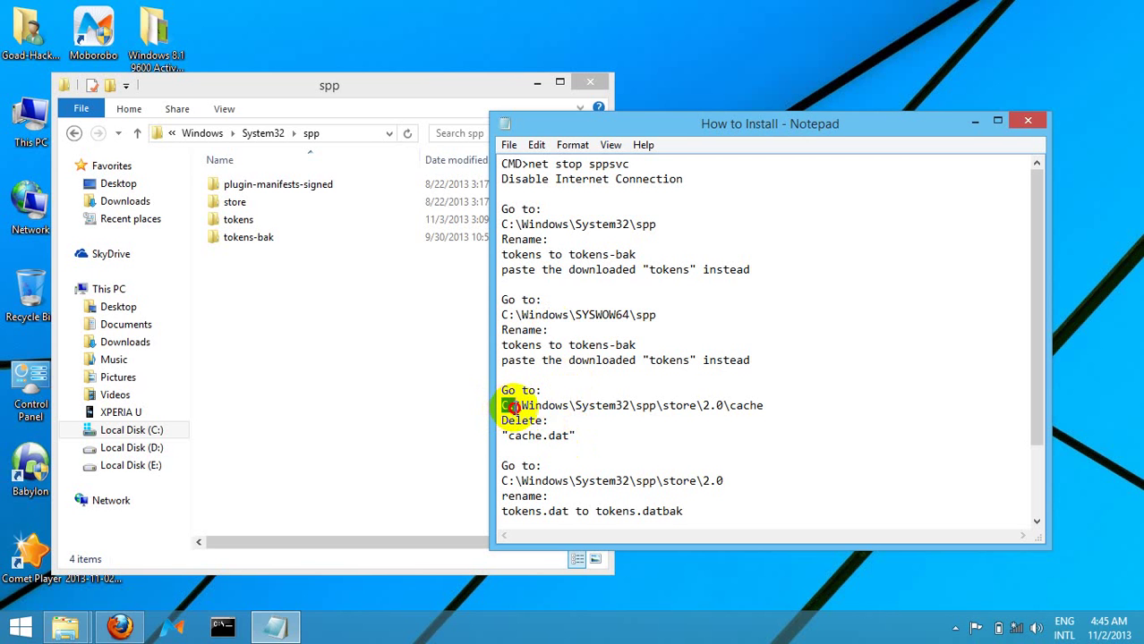
pyautogui.moveTo(502, 408); pyautogui.dragTo(758, 410)
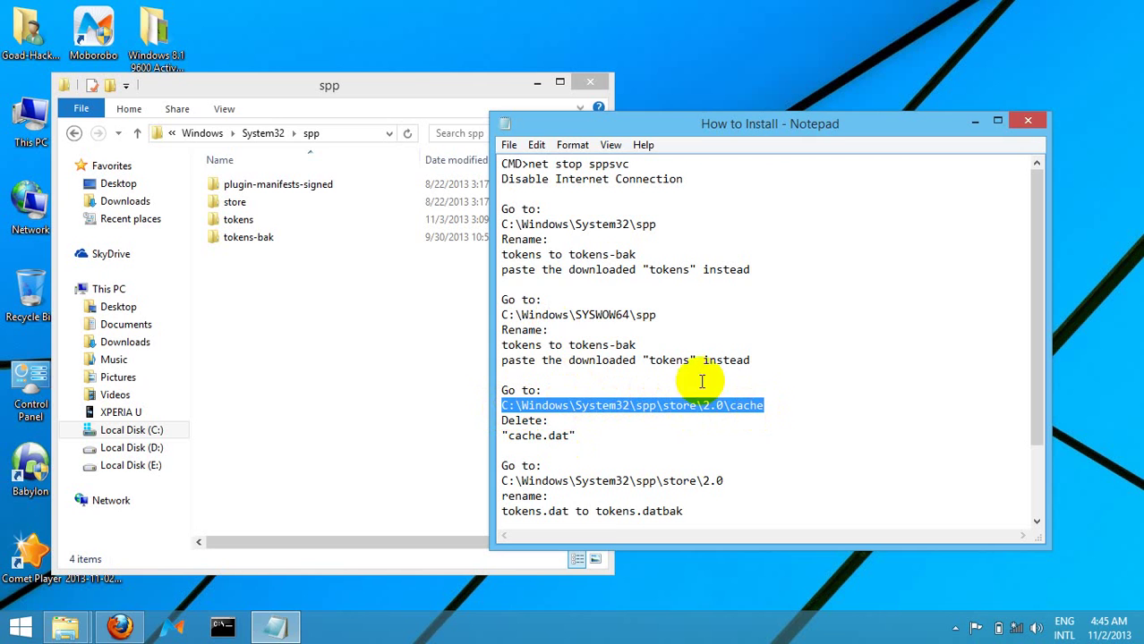
pyautogui.click(366, 136)
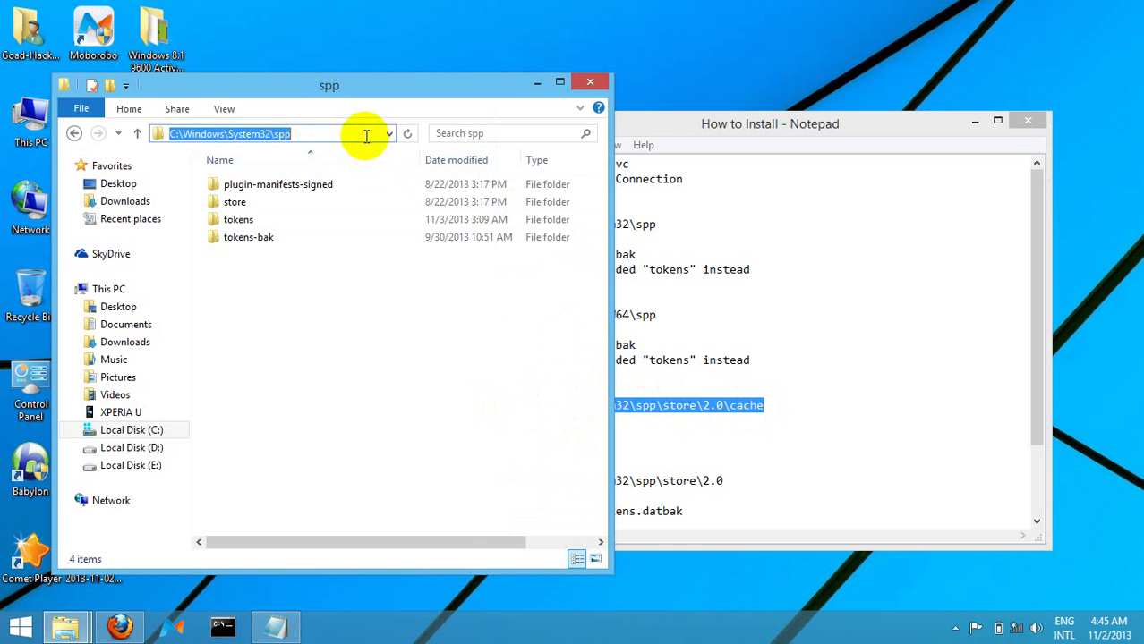
pyautogui.write('C:\\Windows\\System32\\spp\\store\\2.0\\cache')
pyautogui.press('Return')
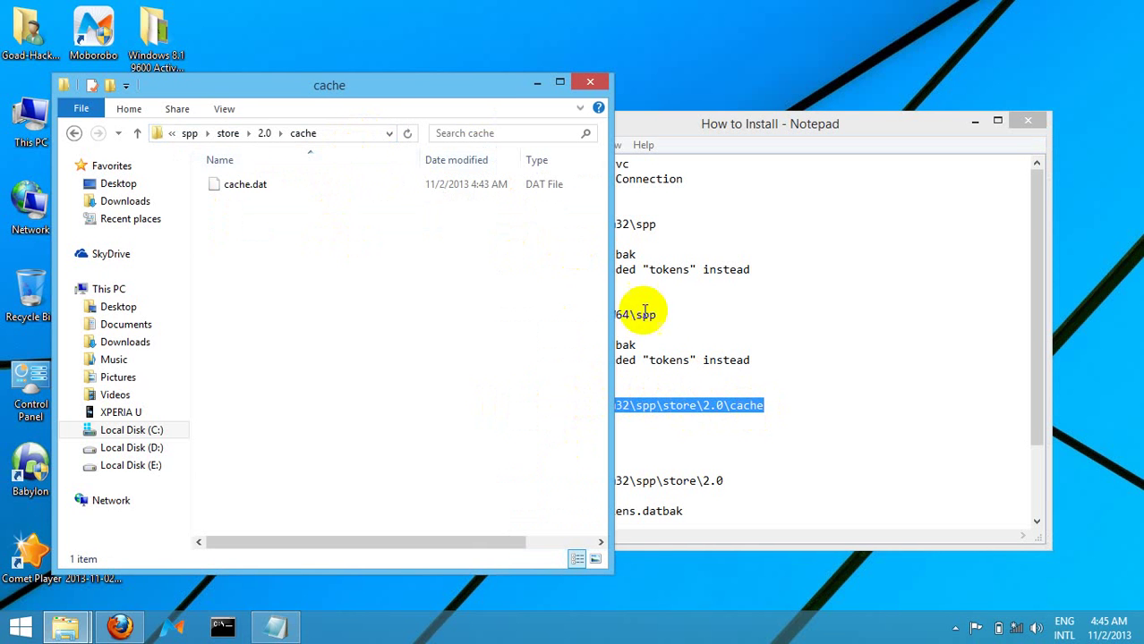
# Check the document's instruction to delete cache.dat against the contents of the cache folder.
pyautogui.click(742, 391)
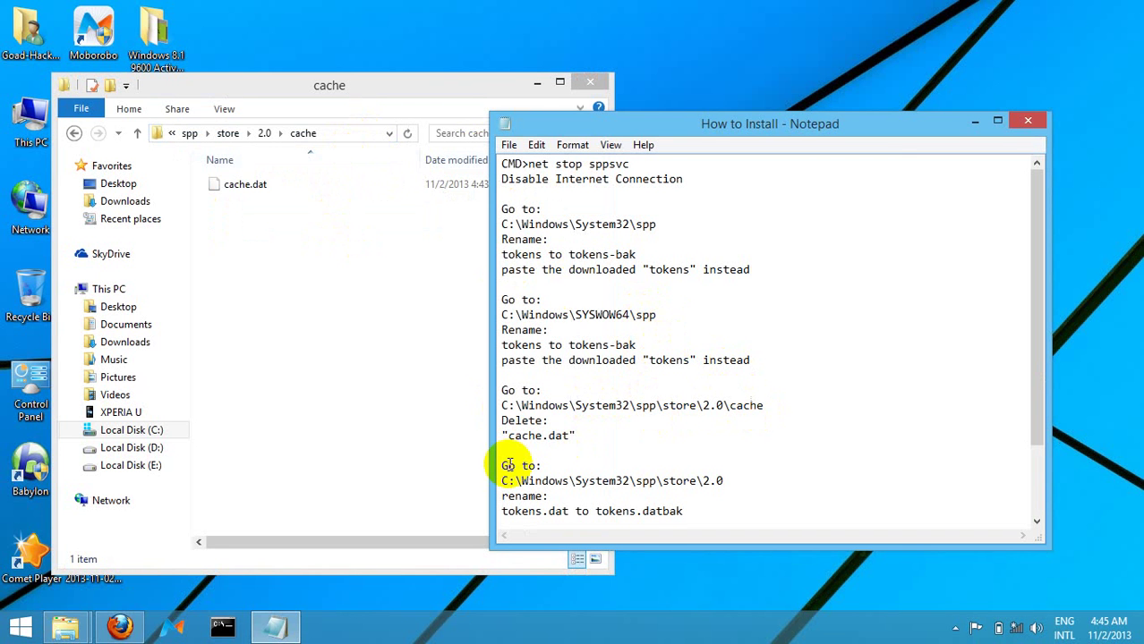
pyautogui.moveTo(502, 435); pyautogui.dragTo(601, 435)
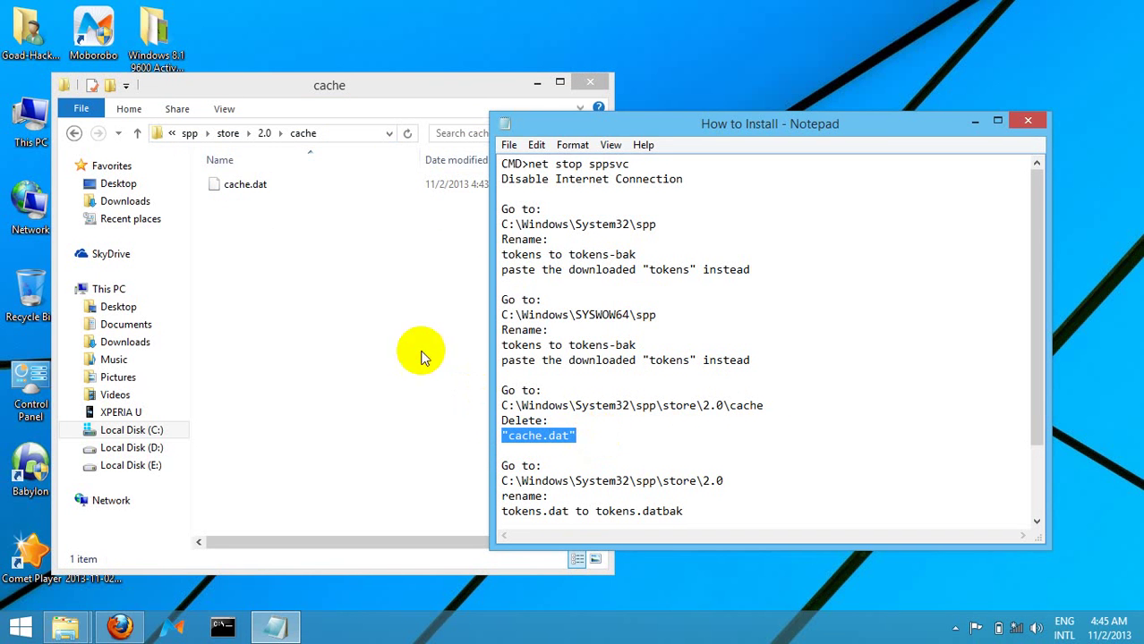
pyautogui.click(373, 295)
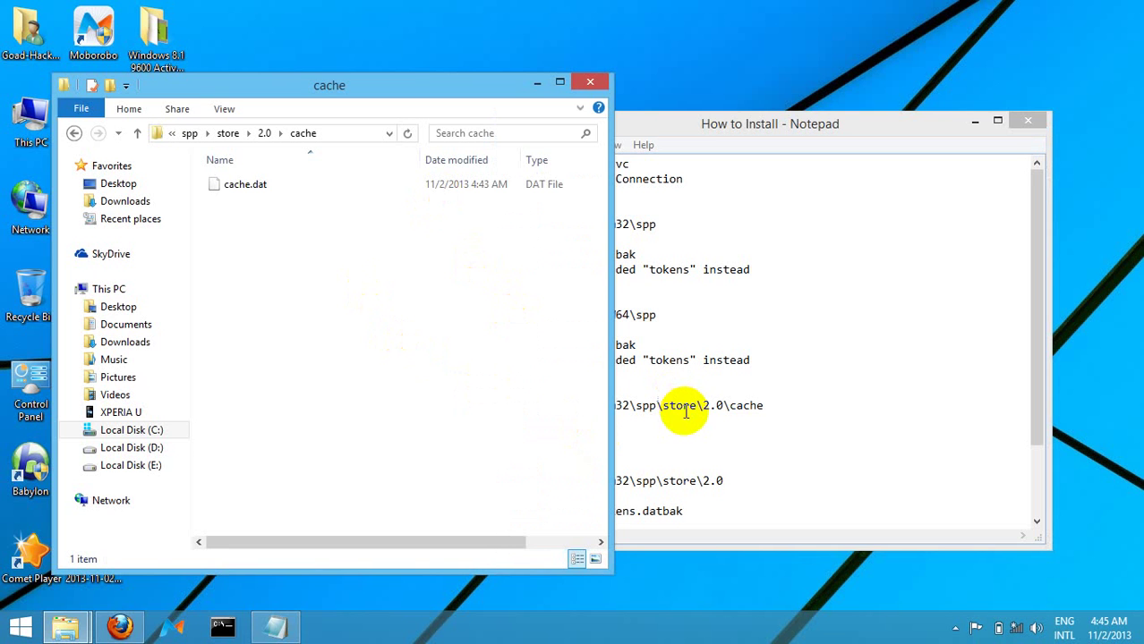
pyautogui.moveTo(684, 412); pyautogui.dragTo(689, 426)
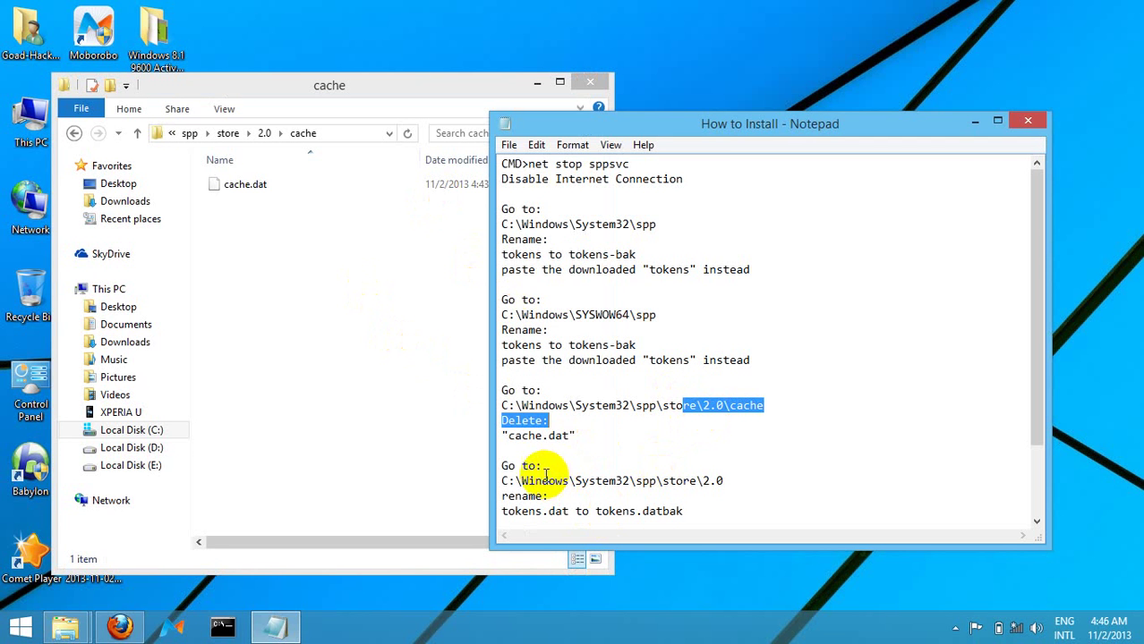
# Copy the path C:\Windows\System32\spp\store\2.0 from the document and open that folder in the cache window.
pyautogui.moveTo(503, 481); pyautogui.dragTo(777, 491)
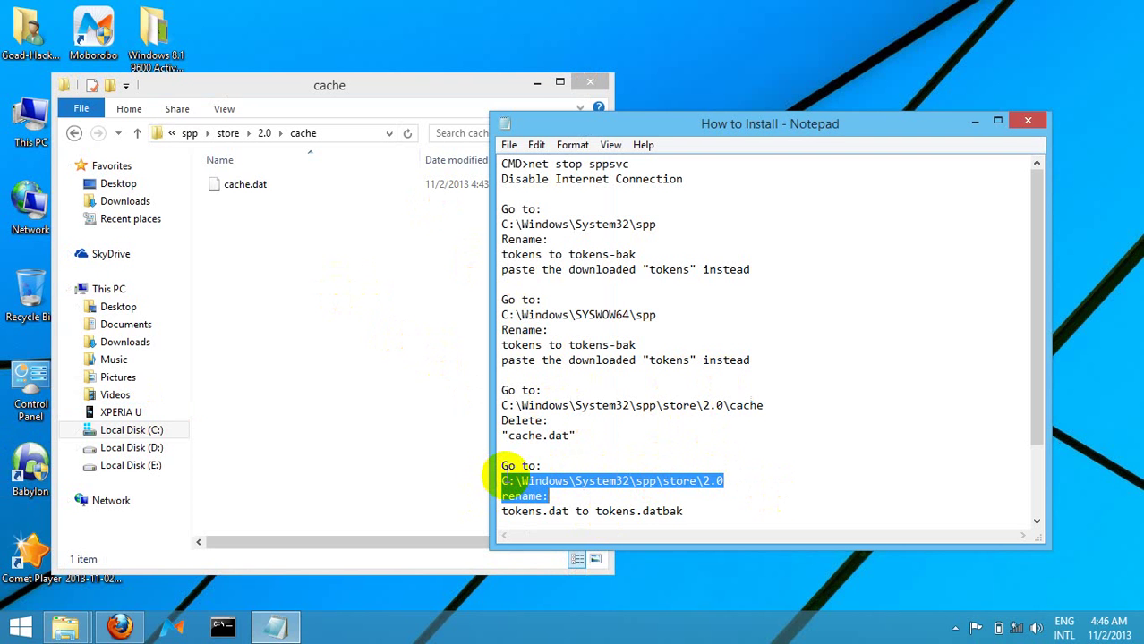
pyautogui.moveTo(506, 480); pyautogui.dragTo(775, 480)
pyautogui.click(775, 480)
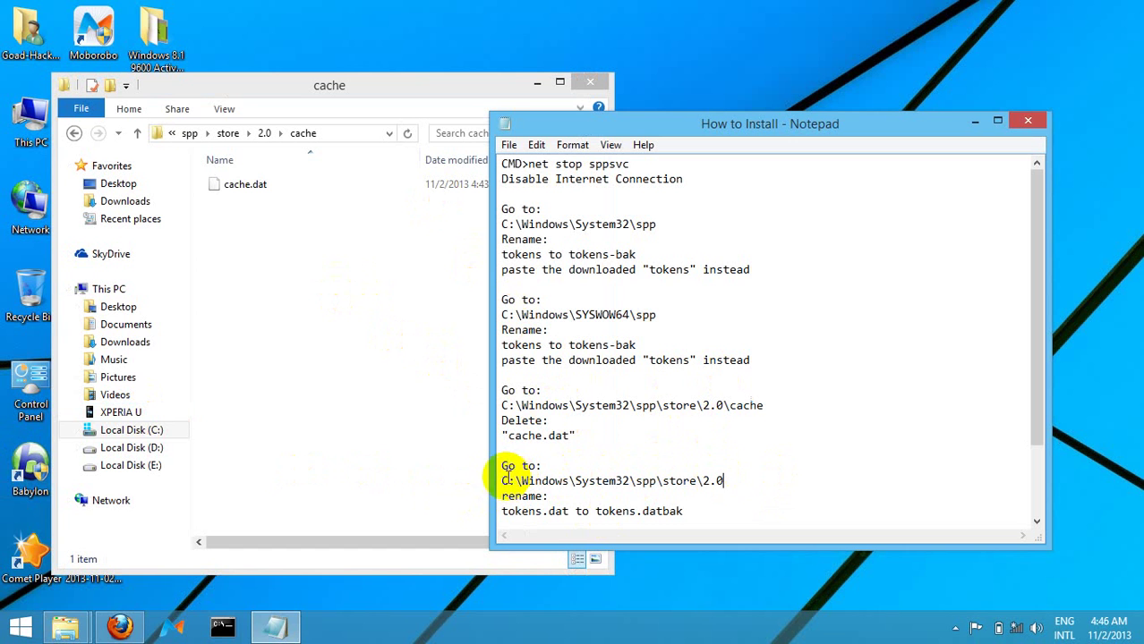
pyautogui.moveTo(505, 479); pyautogui.dragTo(763, 474)
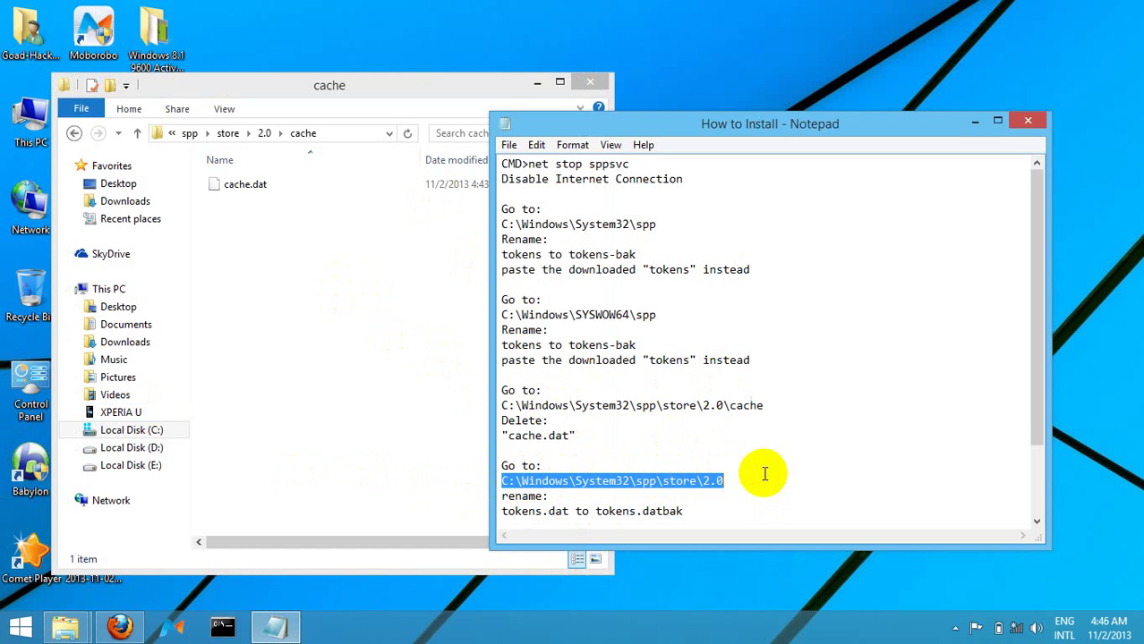
pyautogui.click(374, 126)
pyautogui.click(354, 134)
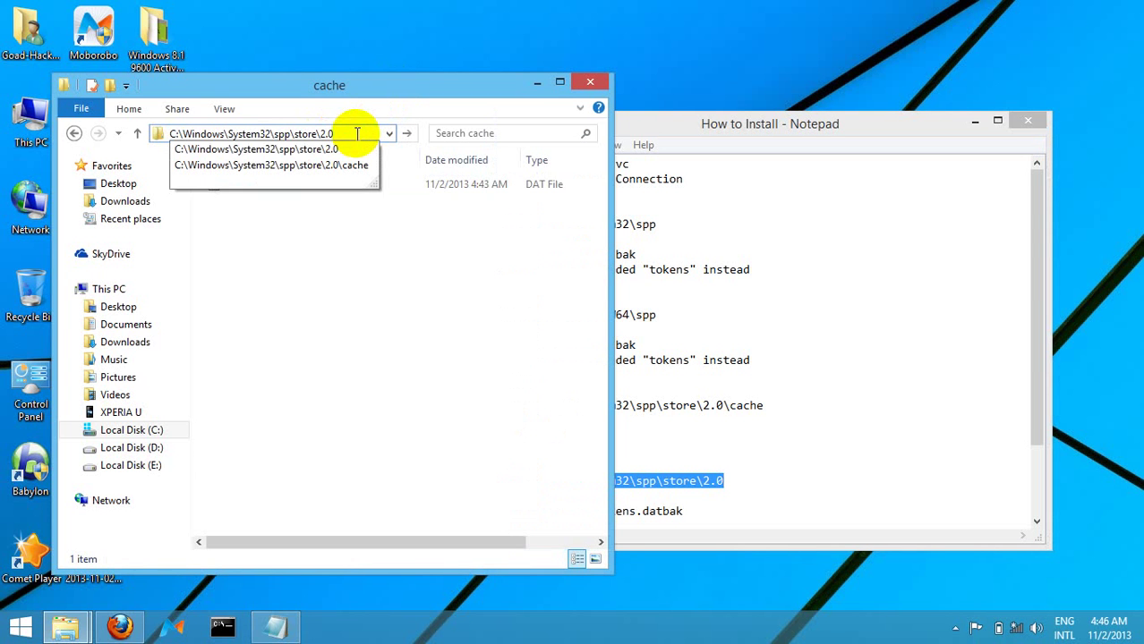
pyautogui.press('Return')
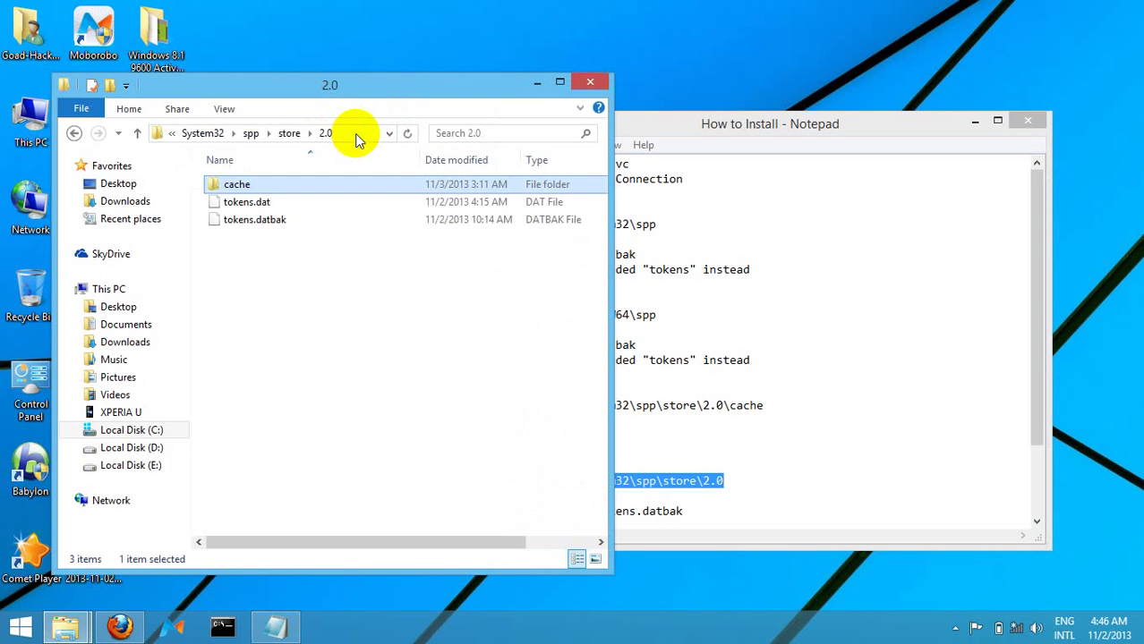
pyautogui.click(375, 262)
# Review the instruction to rename tokens.dat to tokens.datbak and compare it with the files in the 2.0 folder.
pyautogui.click(714, 462)
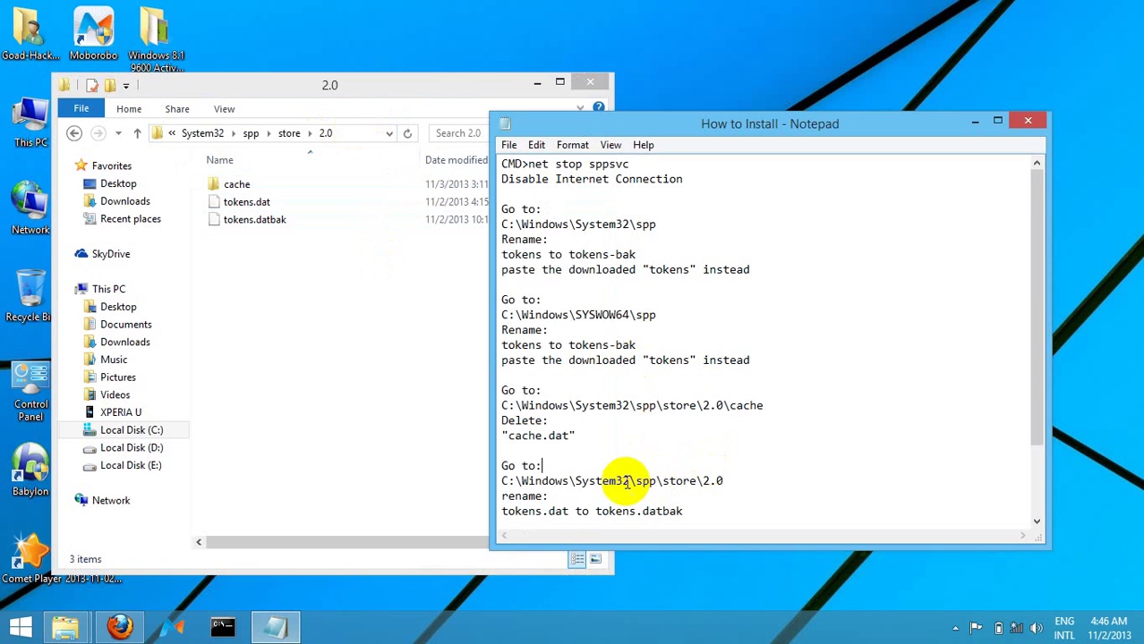
pyautogui.scroll(-2, 618, 447)
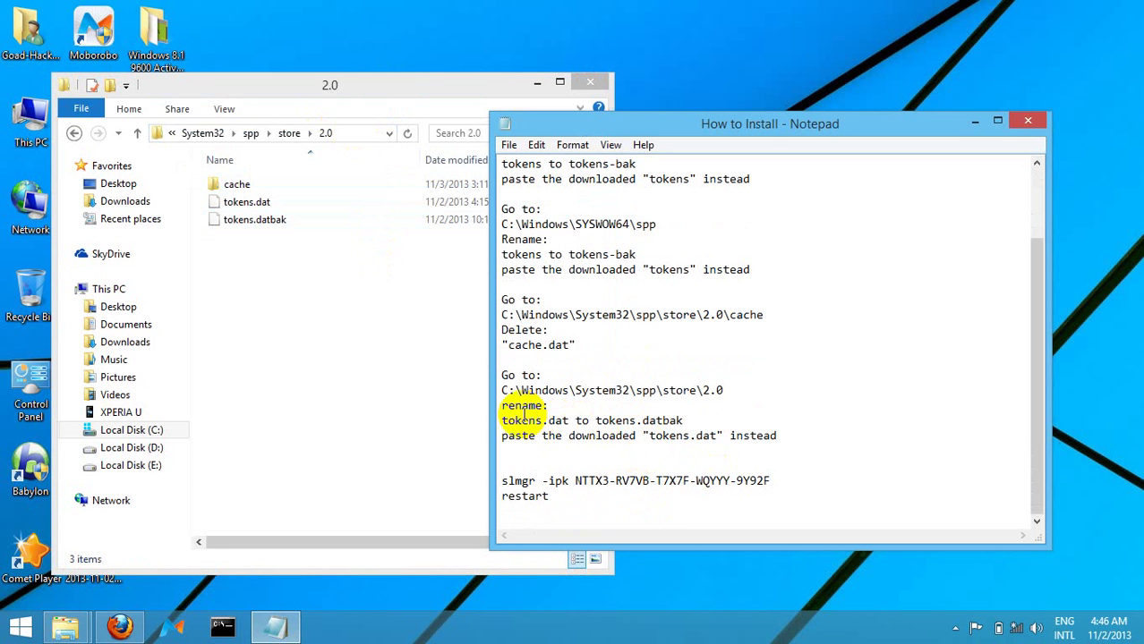
pyautogui.moveTo(595, 420); pyautogui.dragTo(657, 420)
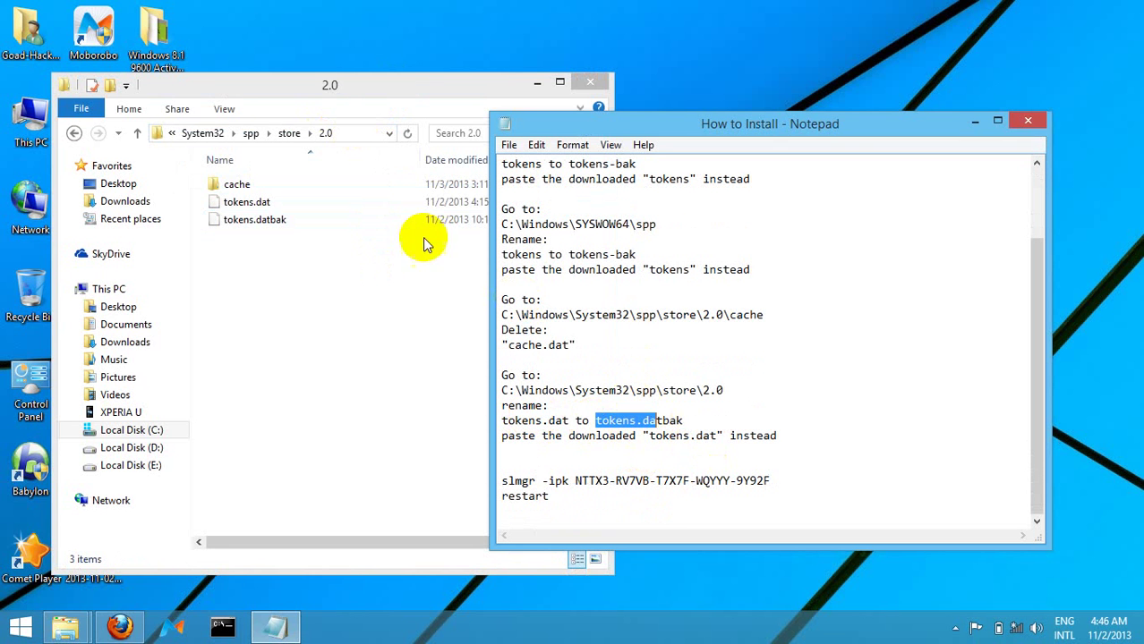
pyautogui.click(290, 271)
pyautogui.click(810, 419)
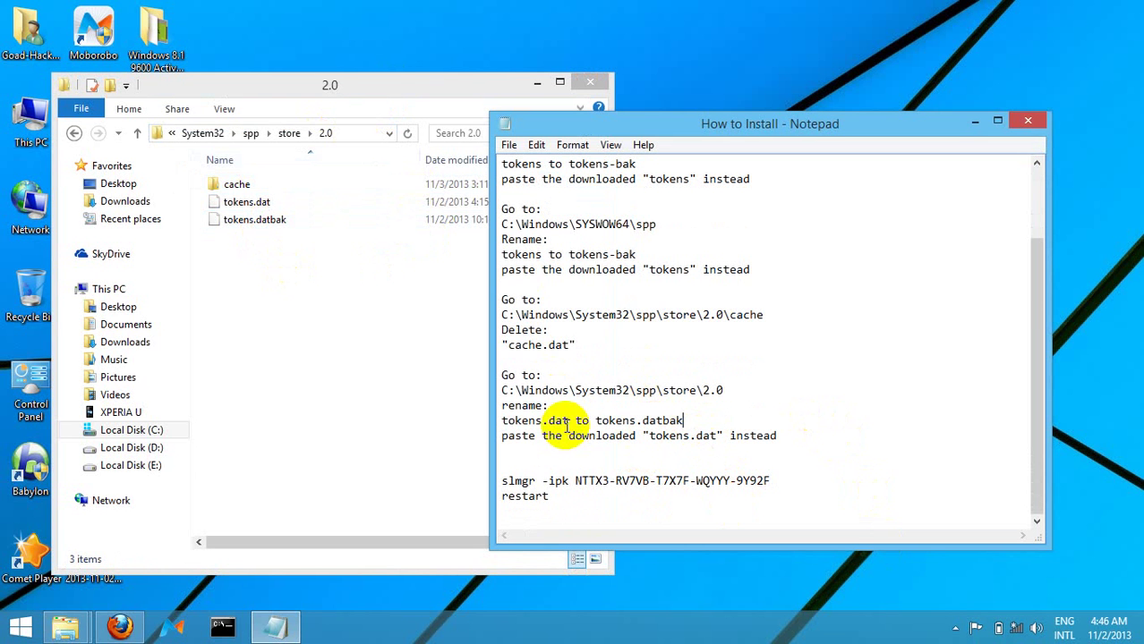
# Locate the replacement tokens.dat in the For Windows 8.1 Professional folder, minimize that window, and return to the How to Install document.
pyautogui.click(68, 620)
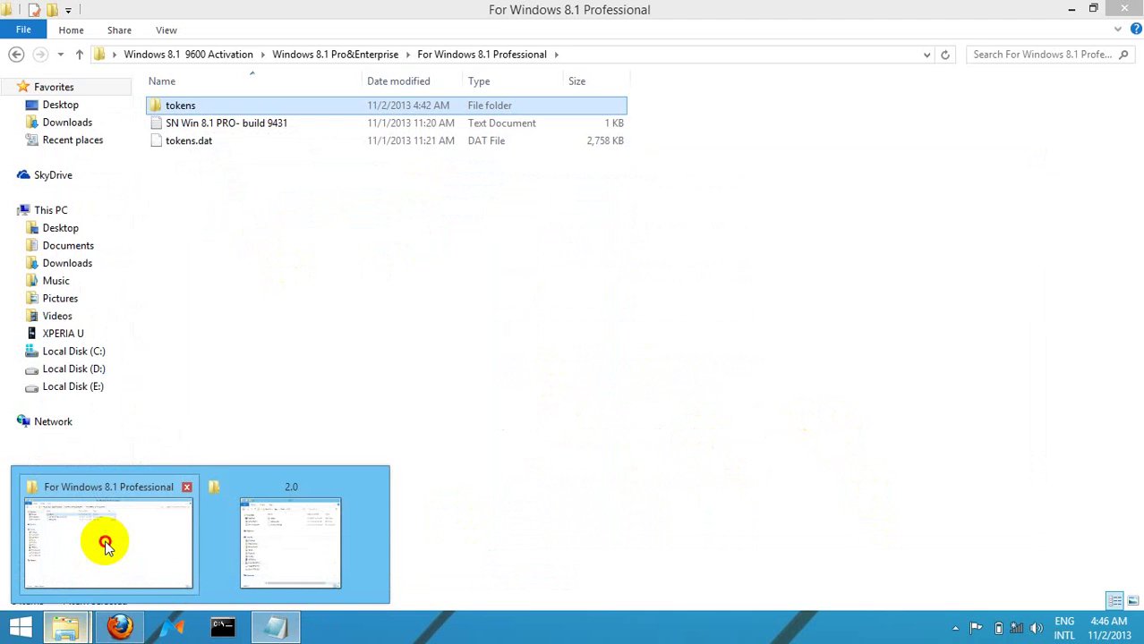
pyautogui.click(105, 546)
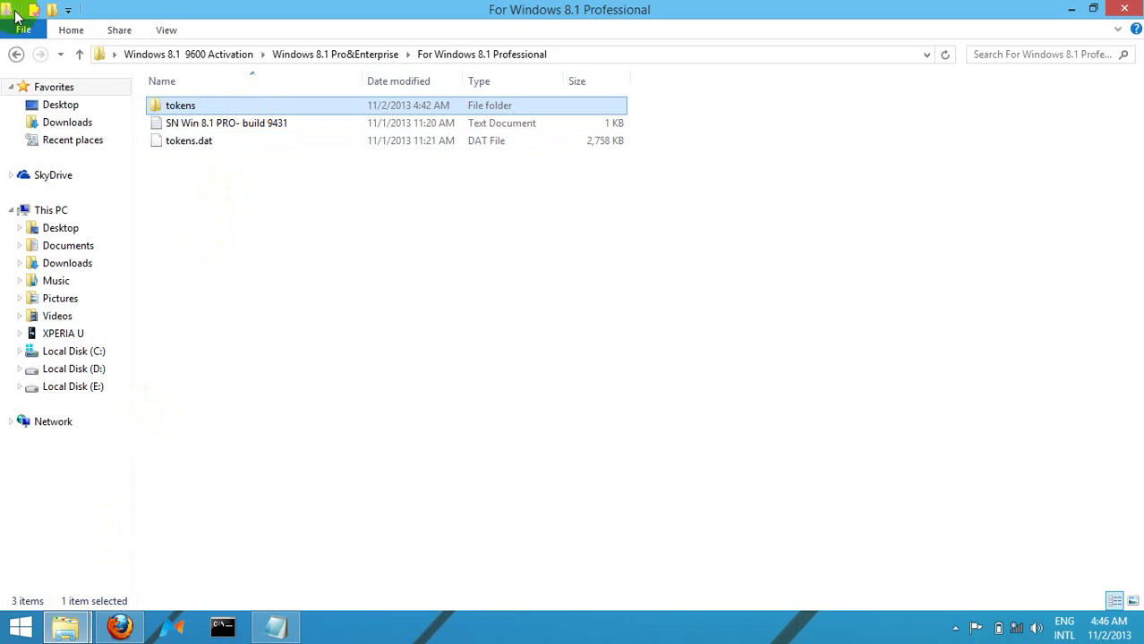
pyautogui.moveTo(220, 188); pyautogui.dragTo(328, 135)
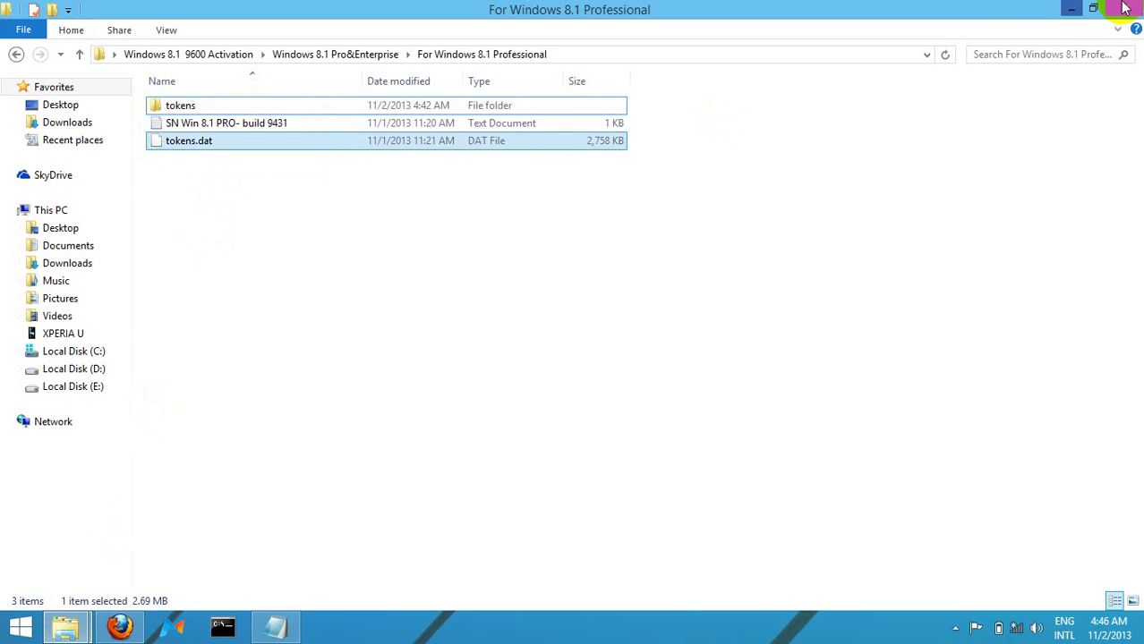
pyautogui.click(1071, 10)
pyautogui.click(406, 269)
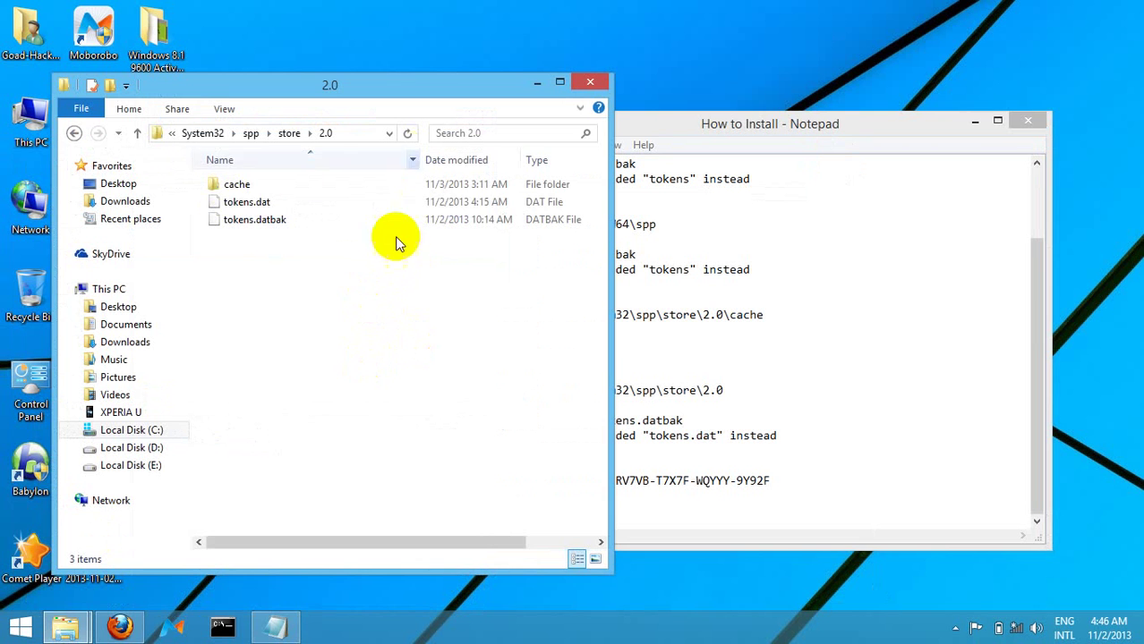
pyautogui.click(697, 449)
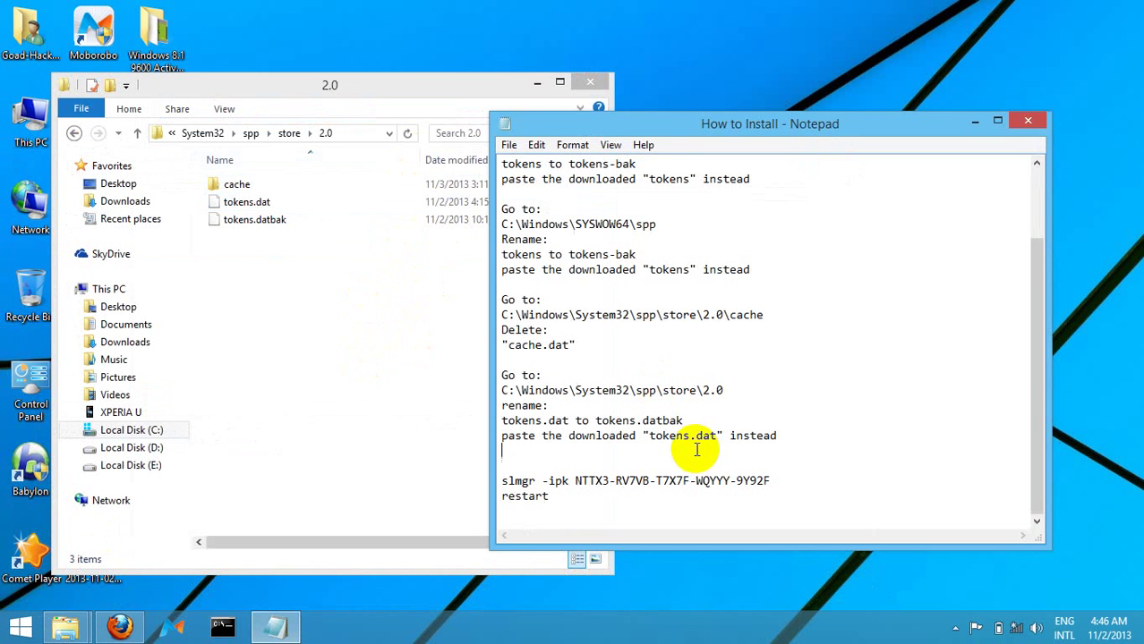
pyautogui.click(591, 422)
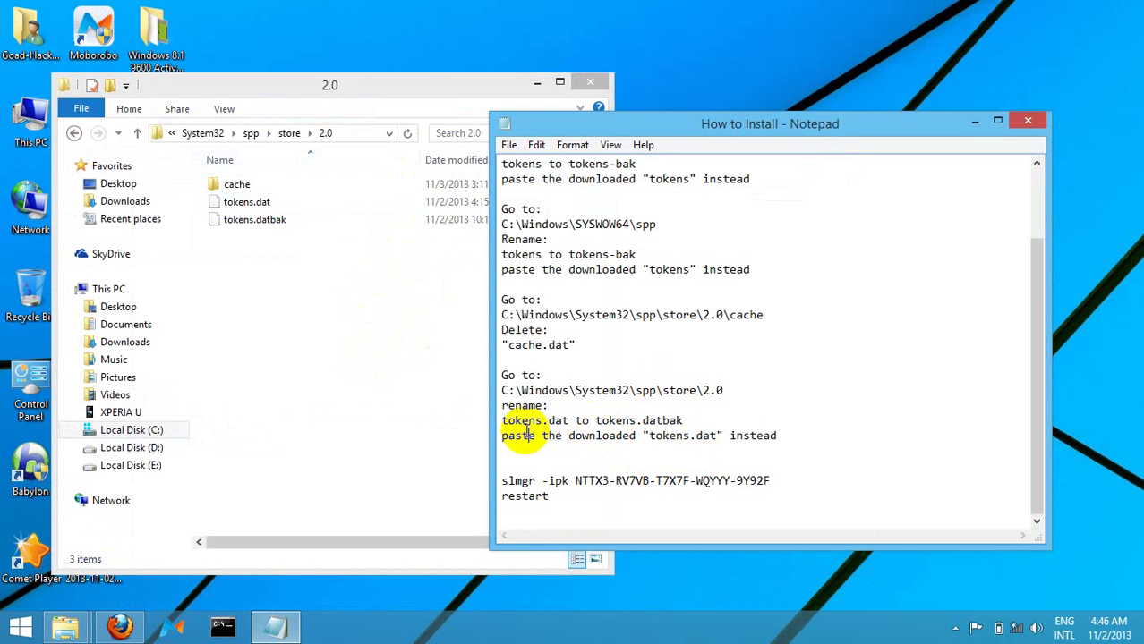
# Close the 2.0 folder window and keep the How to Install document open on the desktop.
pyautogui.click(729, 436)
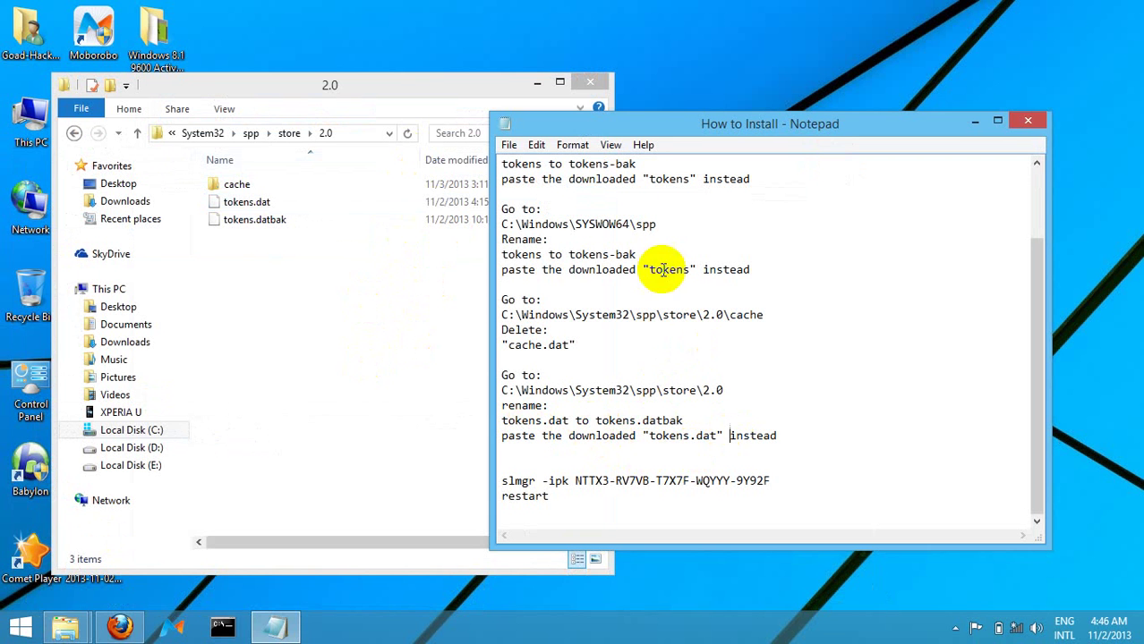
pyautogui.click(604, 84)
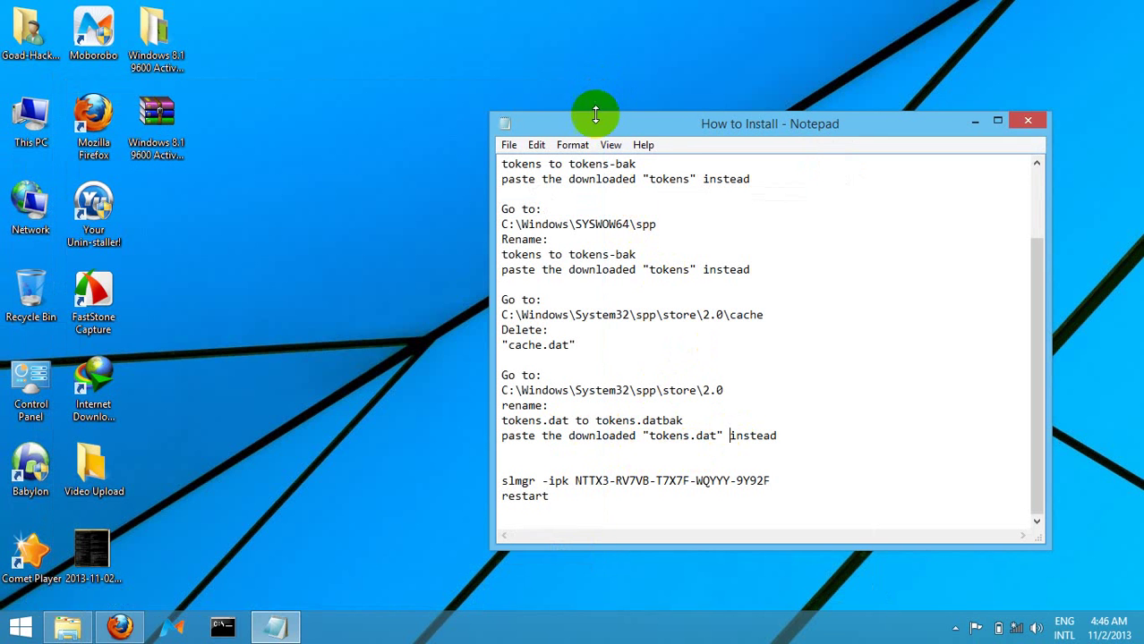
pyautogui.moveTo(623, 130); pyautogui.dragTo(617, 121)
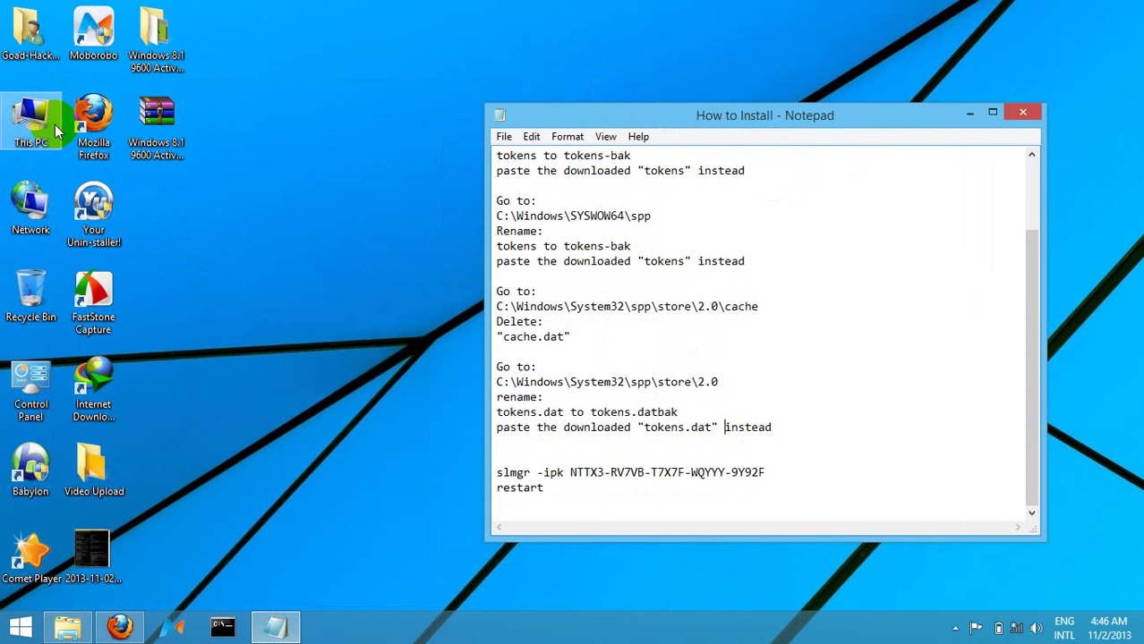
# Open the system properties of This PC and check the Windows activation status.
pyautogui.rightClick(55, 124)
pyautogui.click(183, 296)
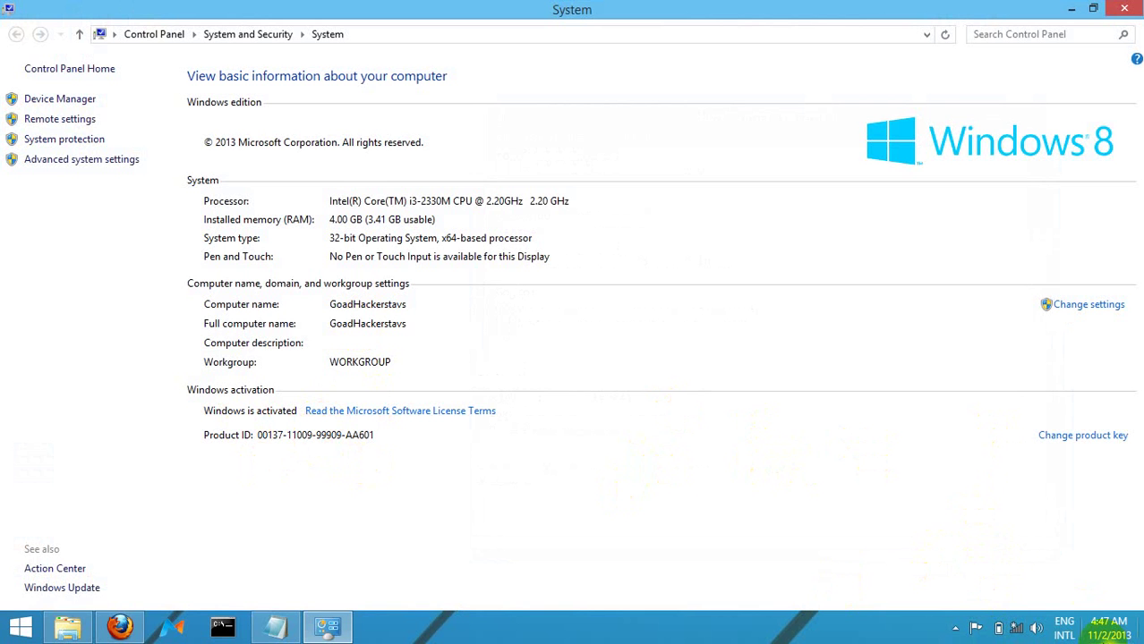
pyautogui.click(1013, 628)
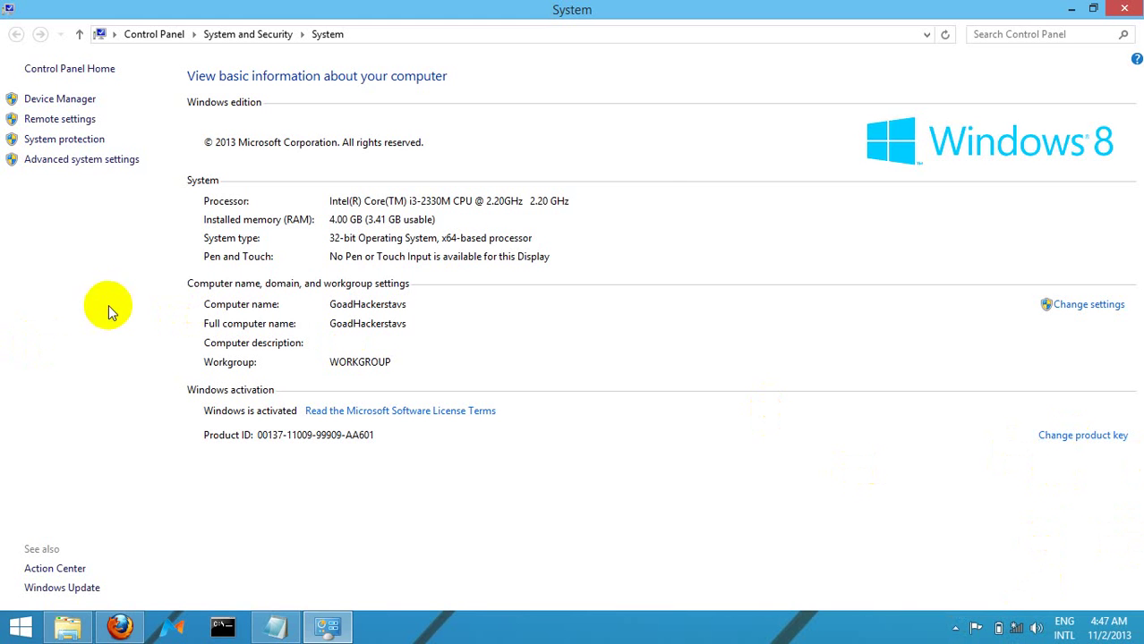
# Review the slmgr -ipk product key line in the How to Install document, return to the System window and minimize it.
pyautogui.click(273, 624)
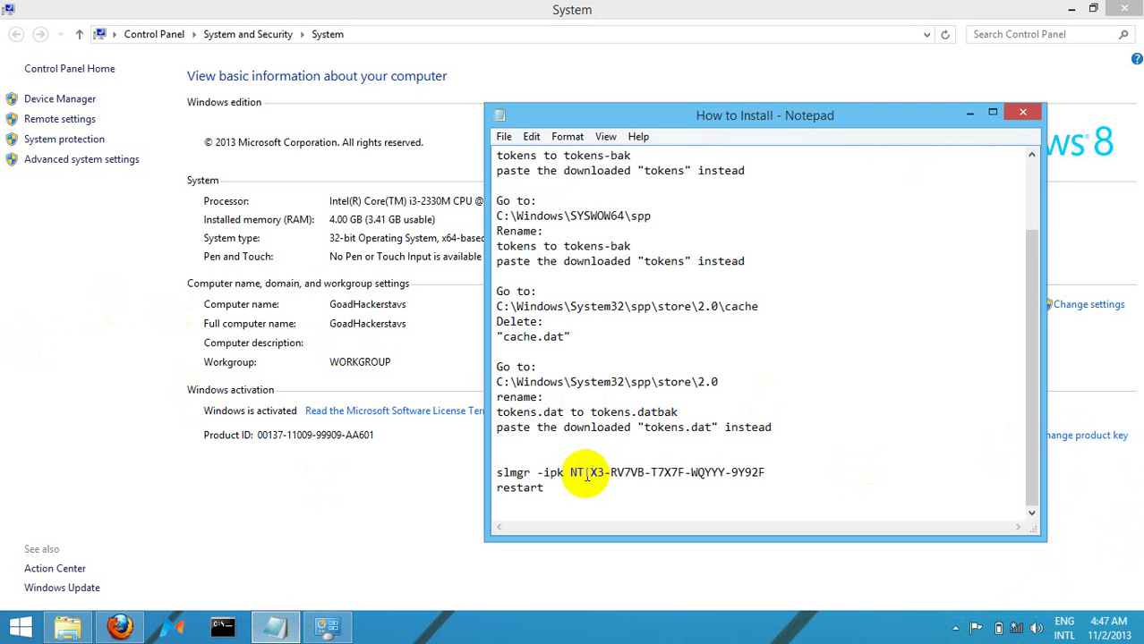
pyautogui.doubleClick(586, 472)
pyautogui.click(863, 479)
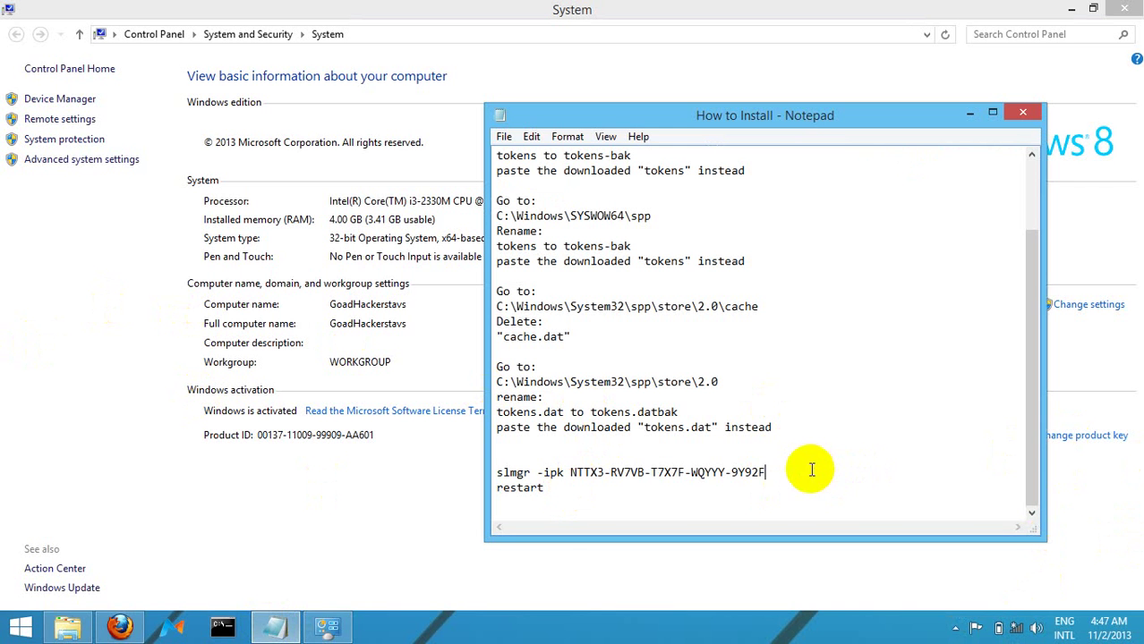
pyautogui.click(251, 291)
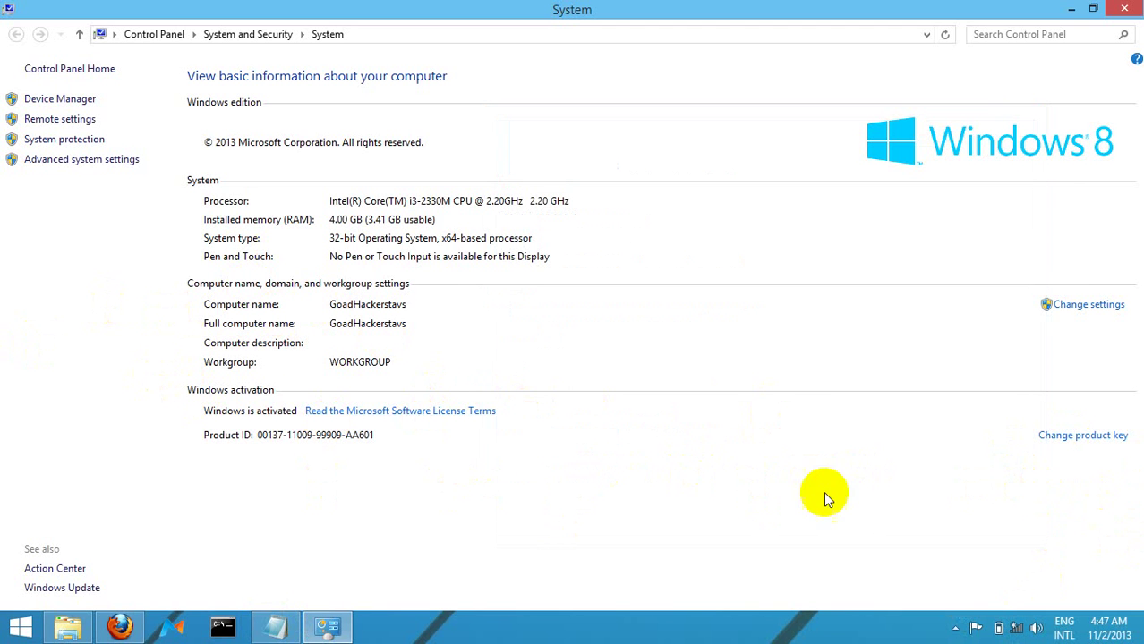
pyautogui.click(1072, 9)
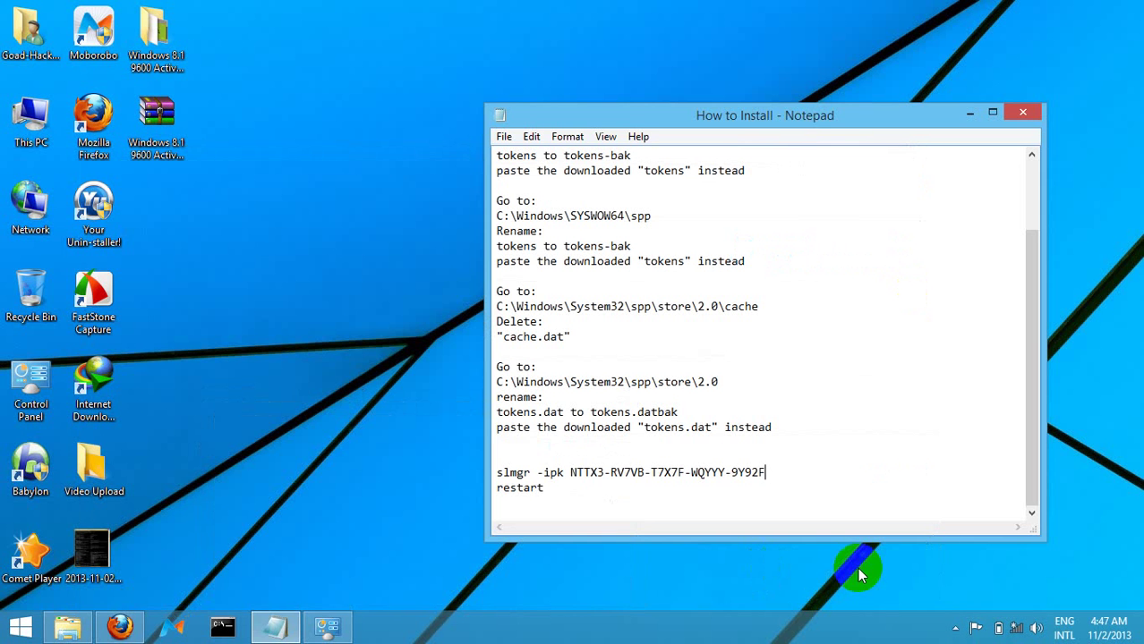
# Close the How to Install document and refresh the desktop.
pyautogui.click(1017, 119)
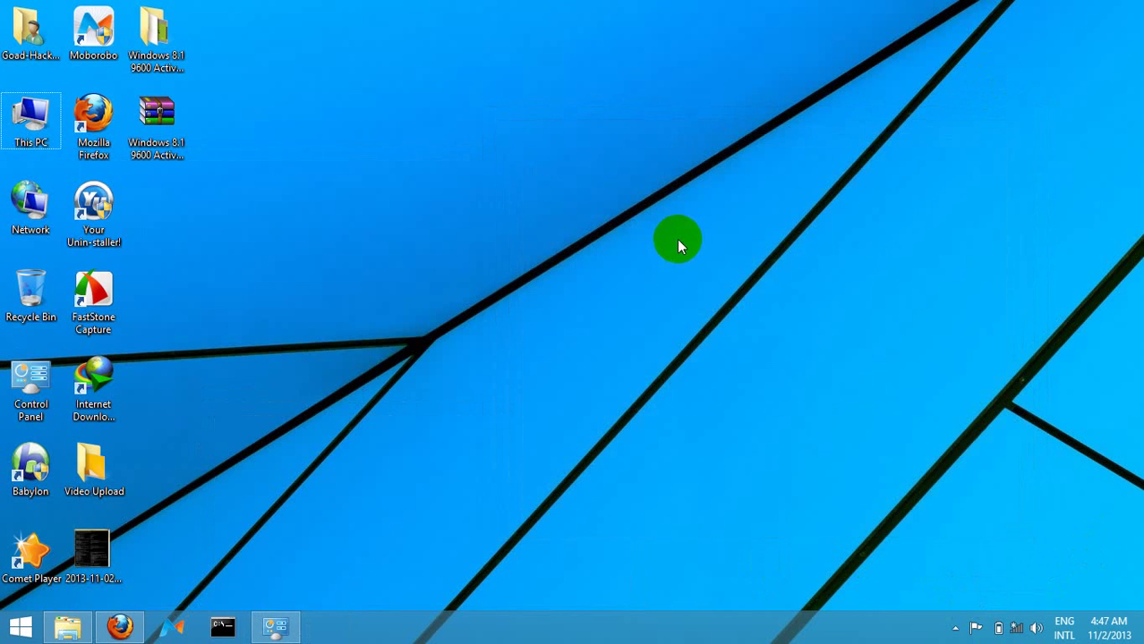
pyautogui.rightClick(677, 239)
pyautogui.click(716, 286)
pyautogui.rightClick(567, 224)
pyautogui.click(596, 269)
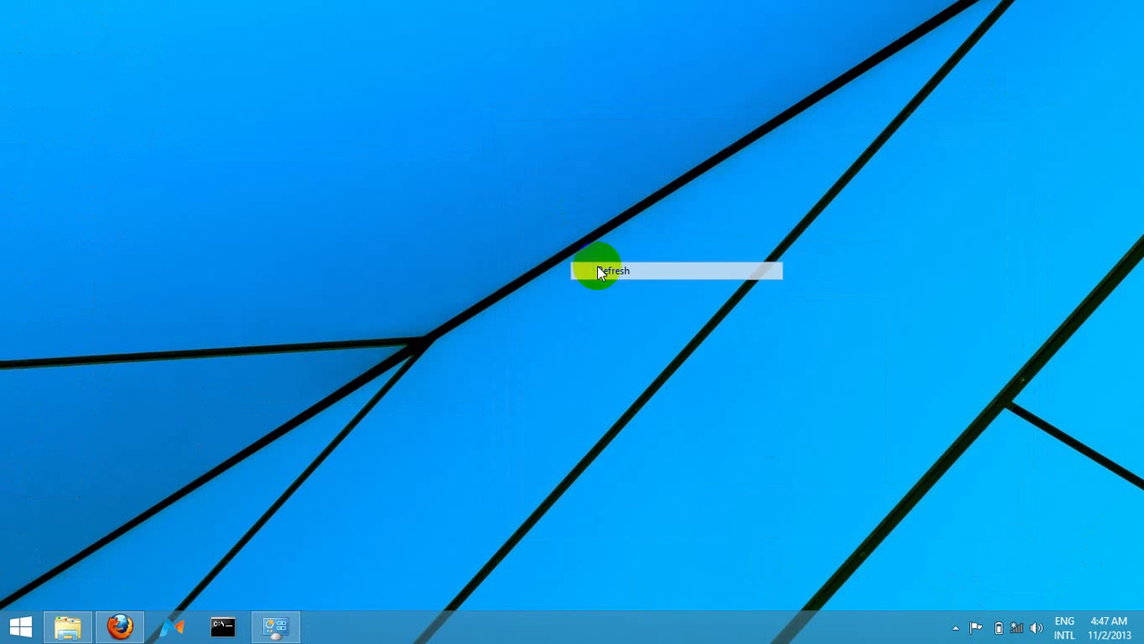
# Recheck the activation status in the System window, look through the group page open in Firefox, and minimize both windows.
pyautogui.click(275, 627)
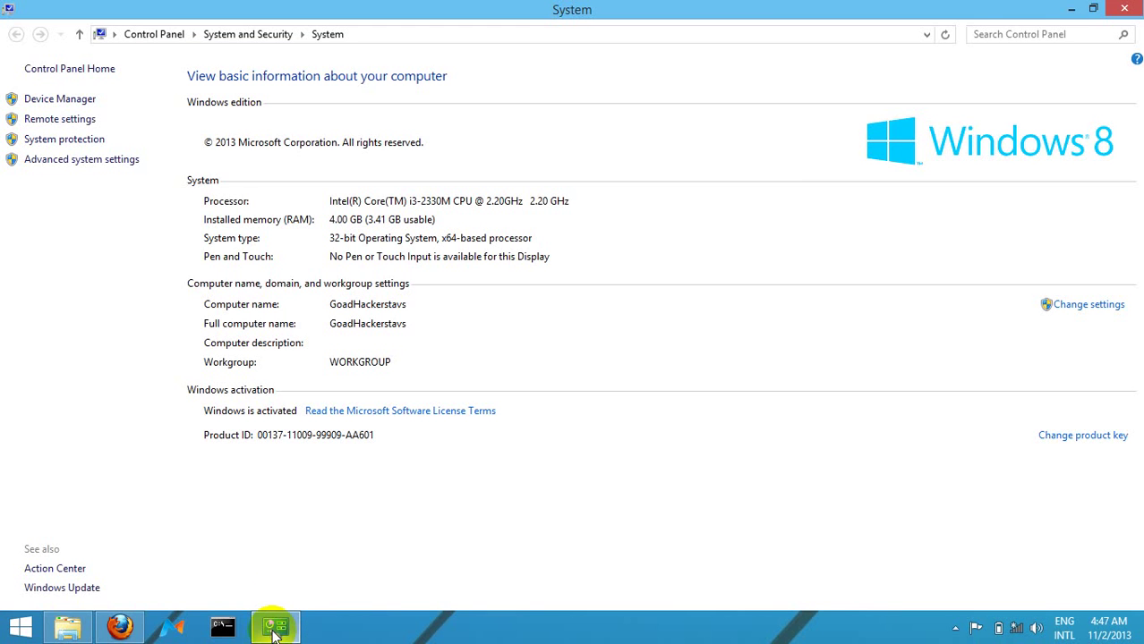
pyautogui.click(1071, 9)
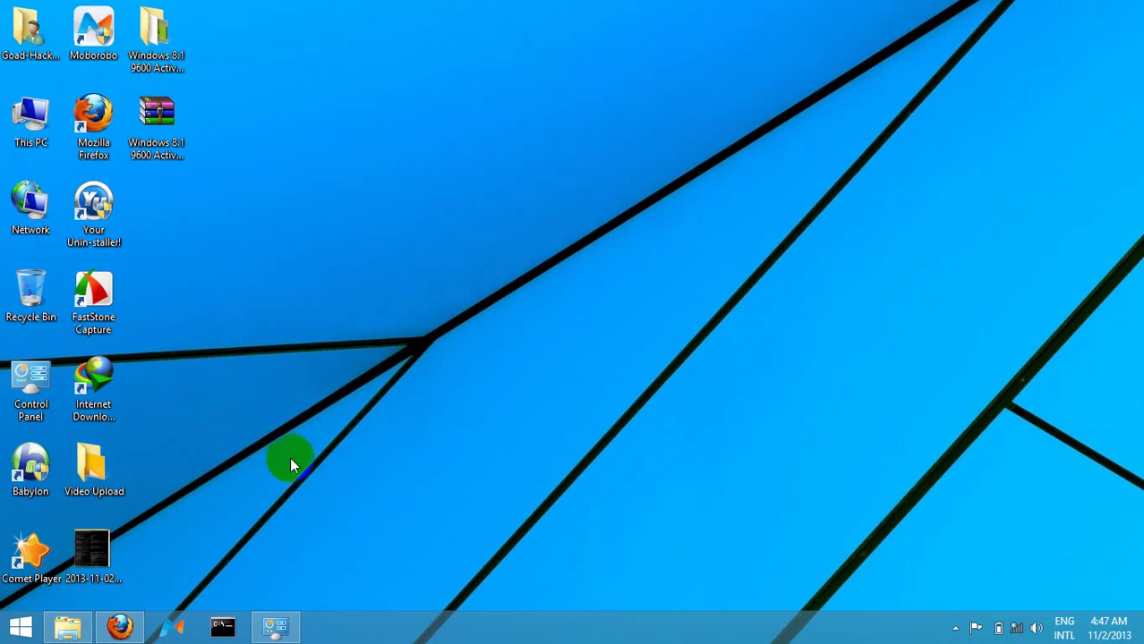
pyautogui.click(120, 626)
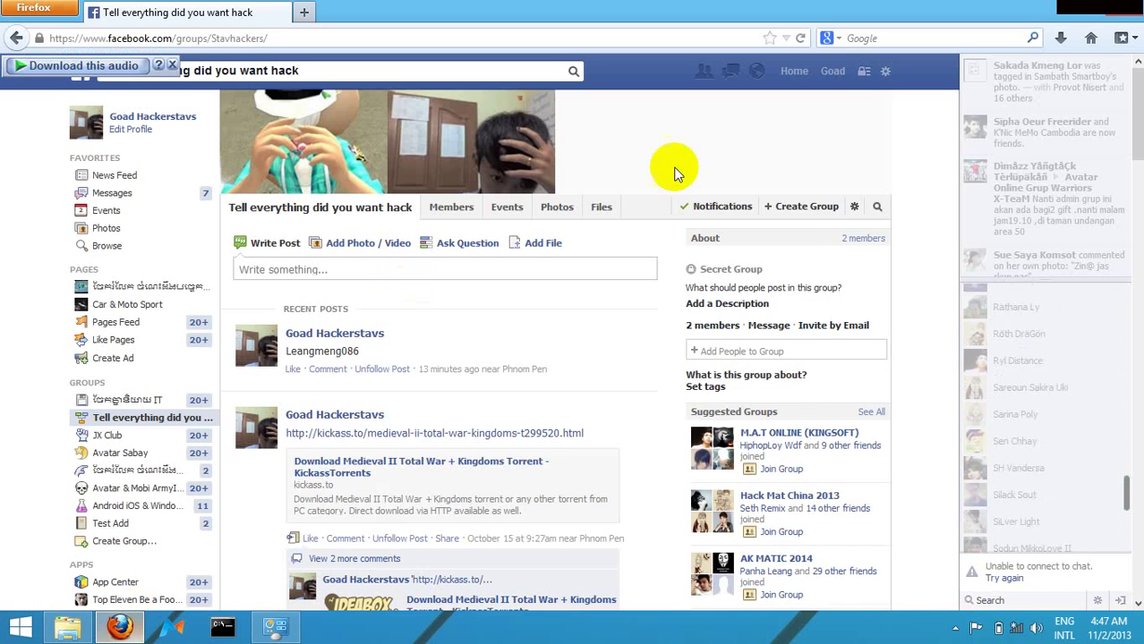
pyautogui.scroll(-3, 676, 173)
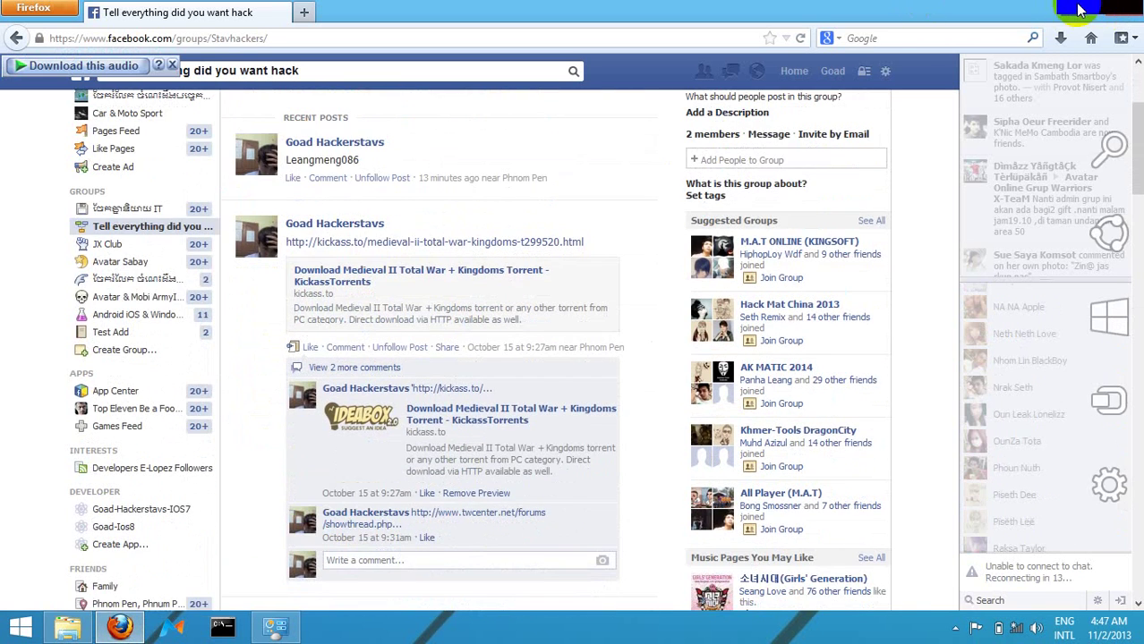
pyautogui.click(1077, 10)
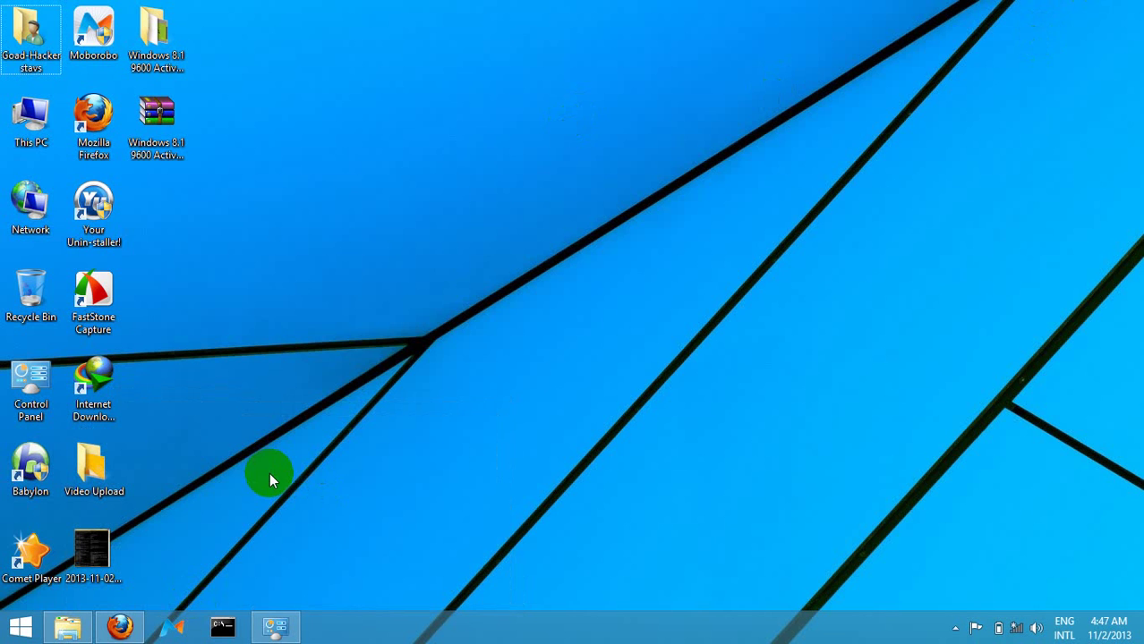
pyautogui.rightClick(280, 368)
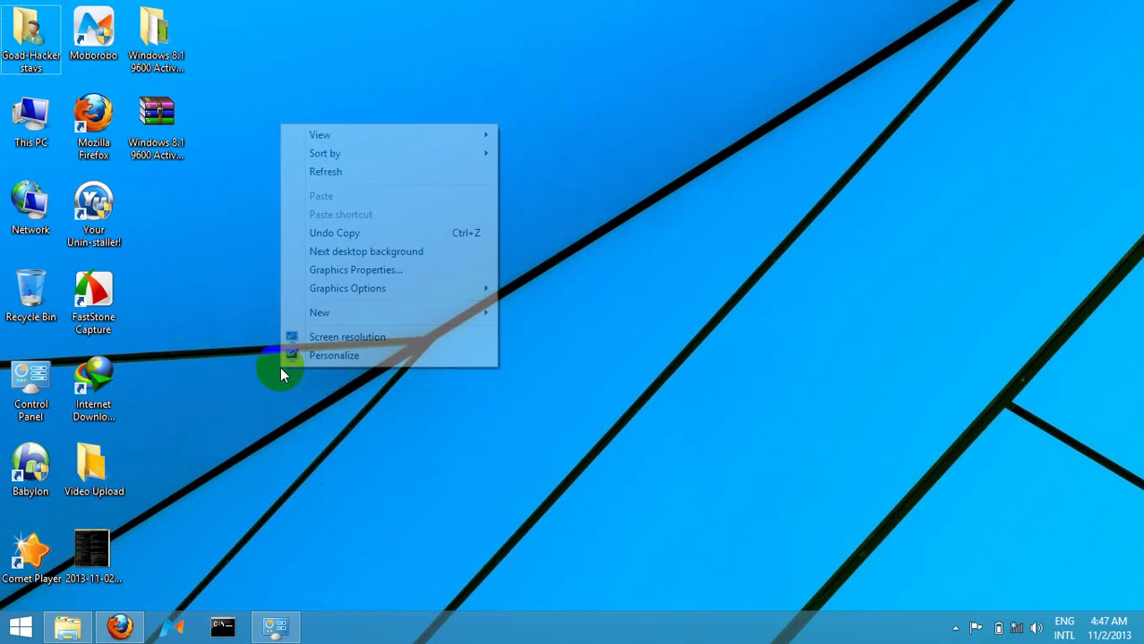
pyautogui.click(379, 174)
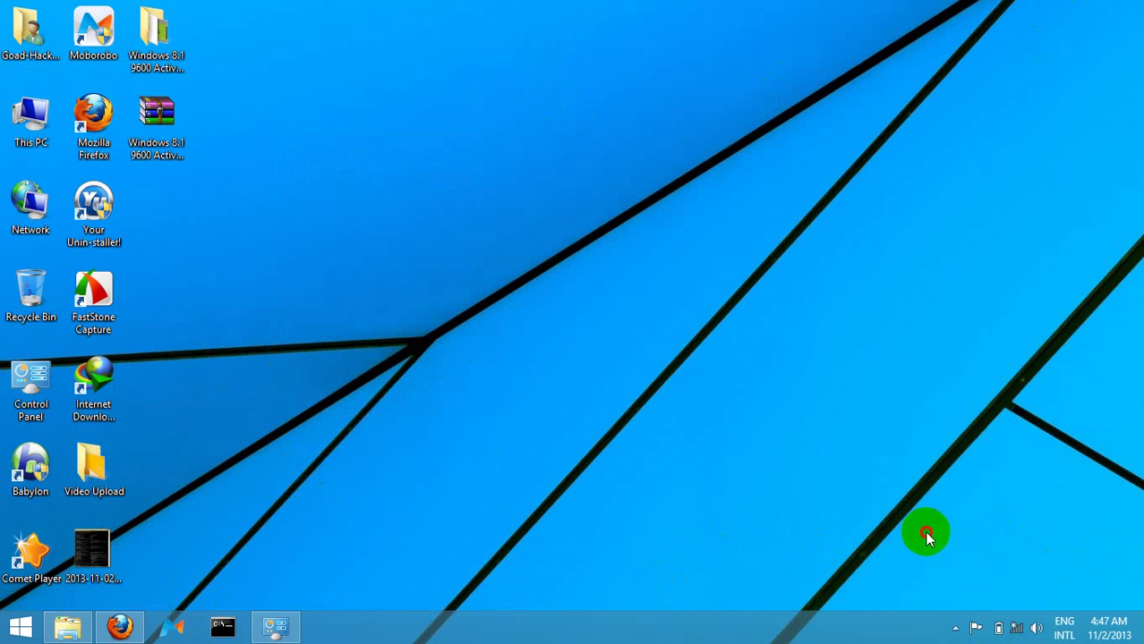
pyautogui.moveTo(926, 535); pyautogui.dragTo(1123, 613)
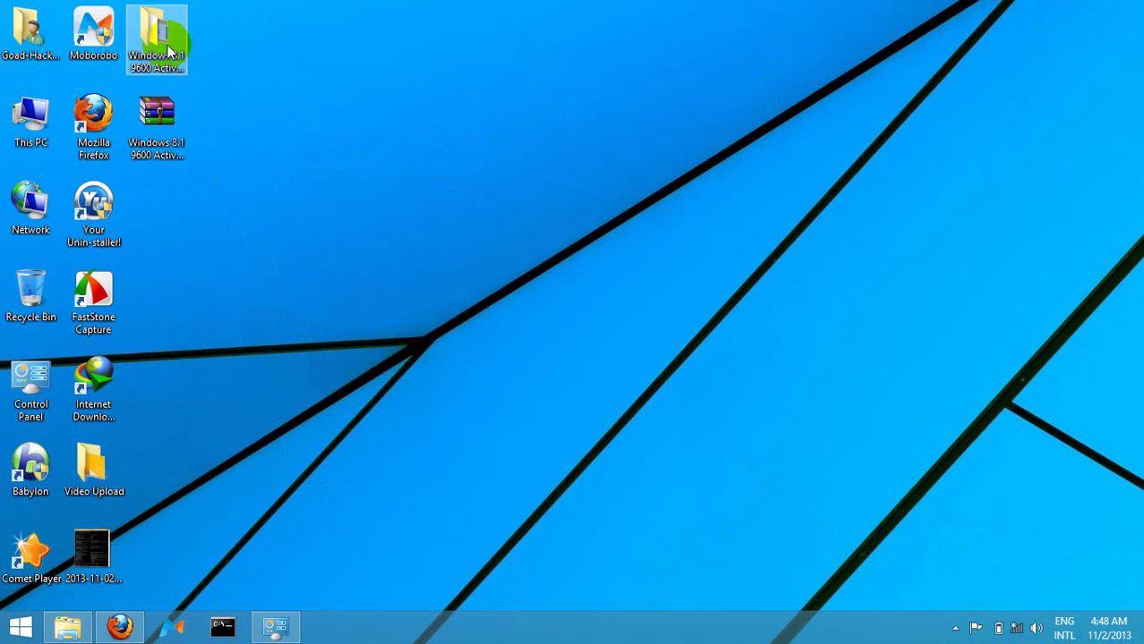
# Close the For Windows 8.1 Professional folder window and open the Windows 8.1 9600 Activation folder from the desktop.
pyautogui.moveTo(68, 627)
pyautogui.click(197, 521)
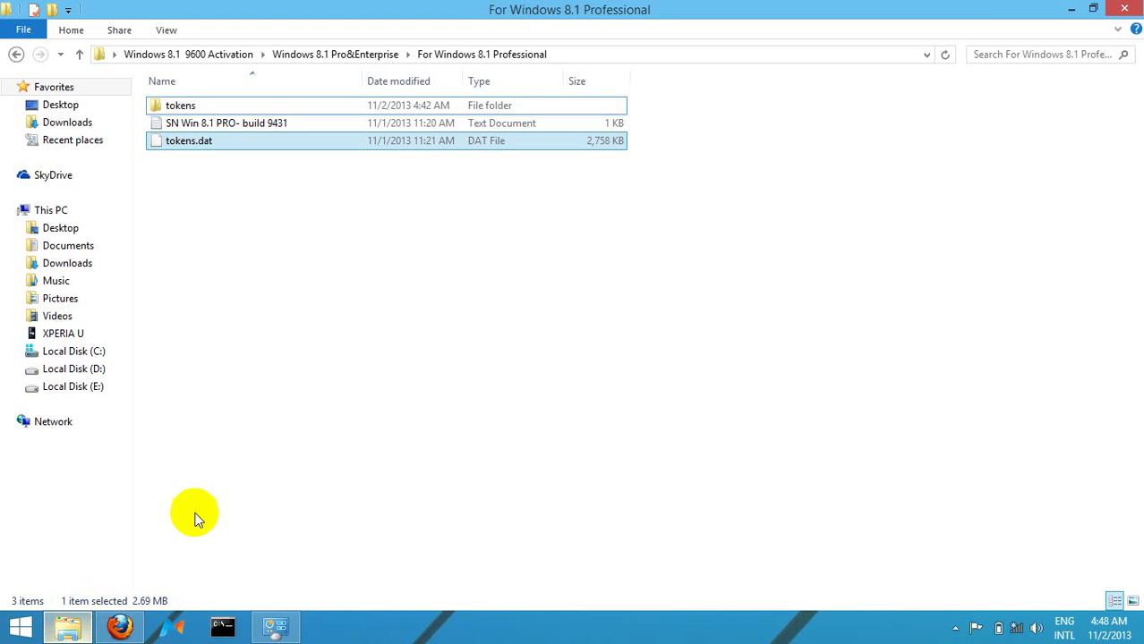
pyautogui.click(1093, 9)
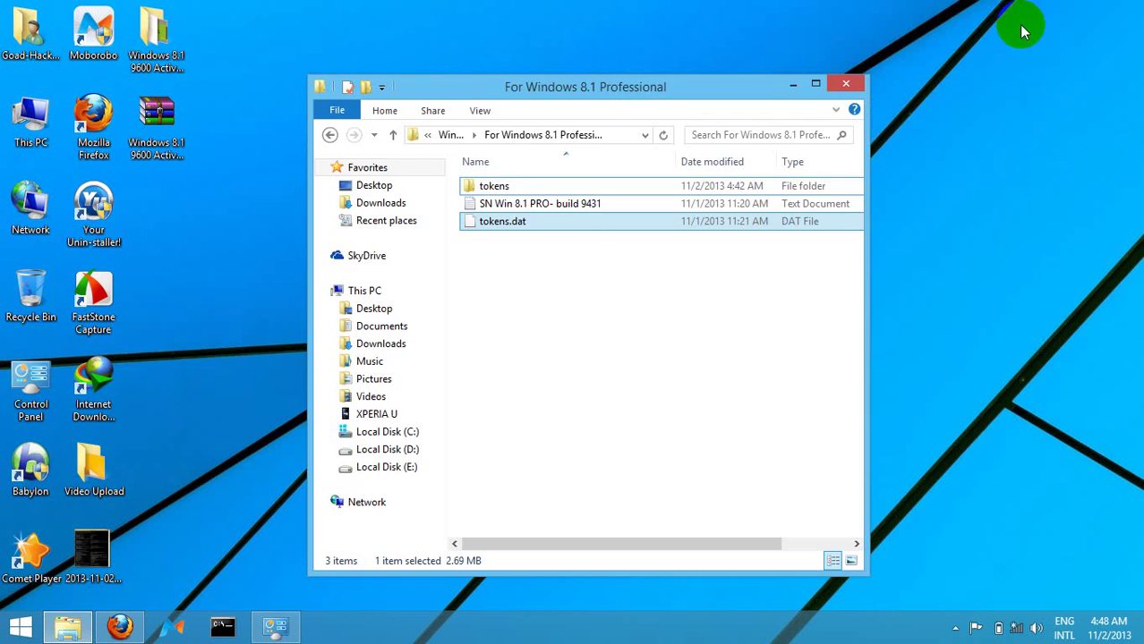
pyautogui.click(845, 84)
pyautogui.doubleClick(156, 40)
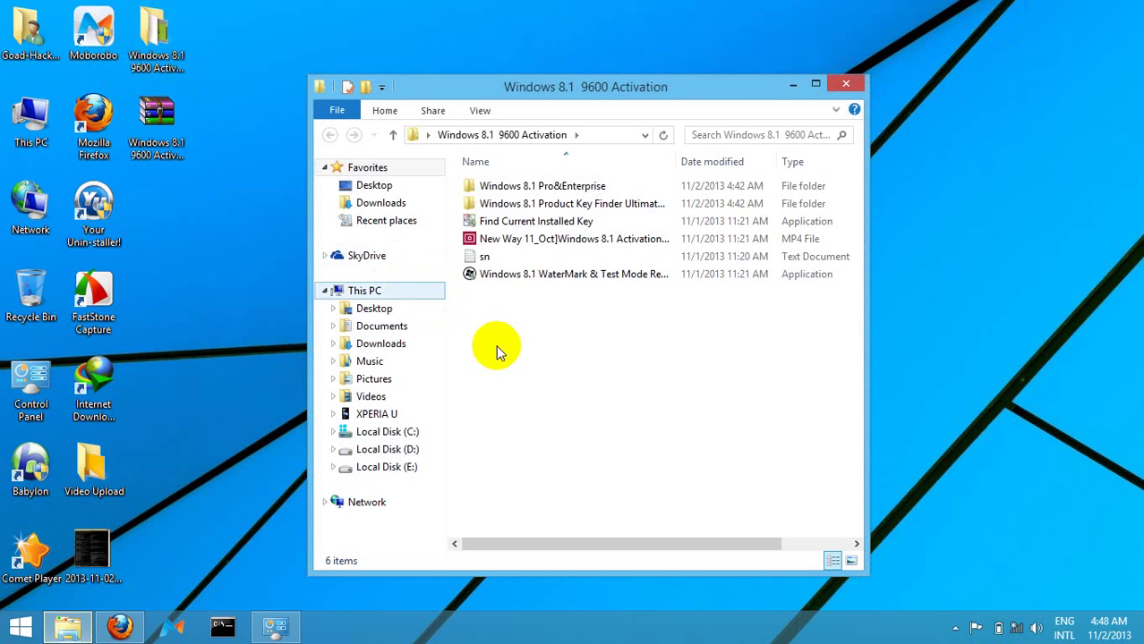
# Launch the Windows 8.1 WaterMark & Test Mode application from the Windows 8.1 9600 Activation folder.
pyautogui.moveTo(499, 351); pyautogui.dragTo(630, 301)
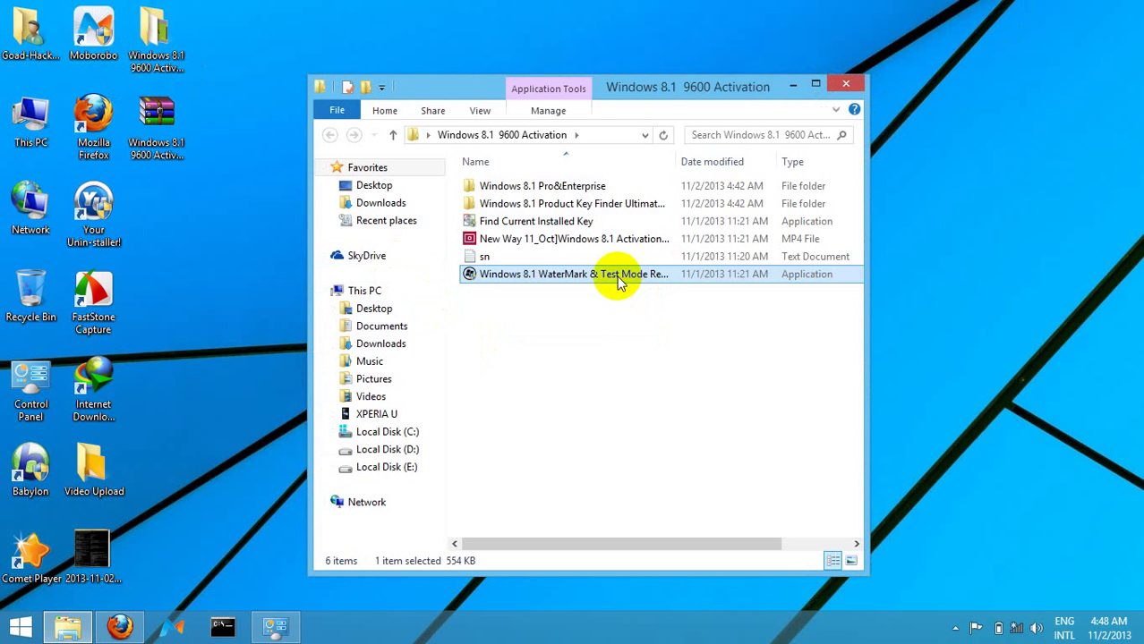
pyautogui.doubleClick(618, 281)
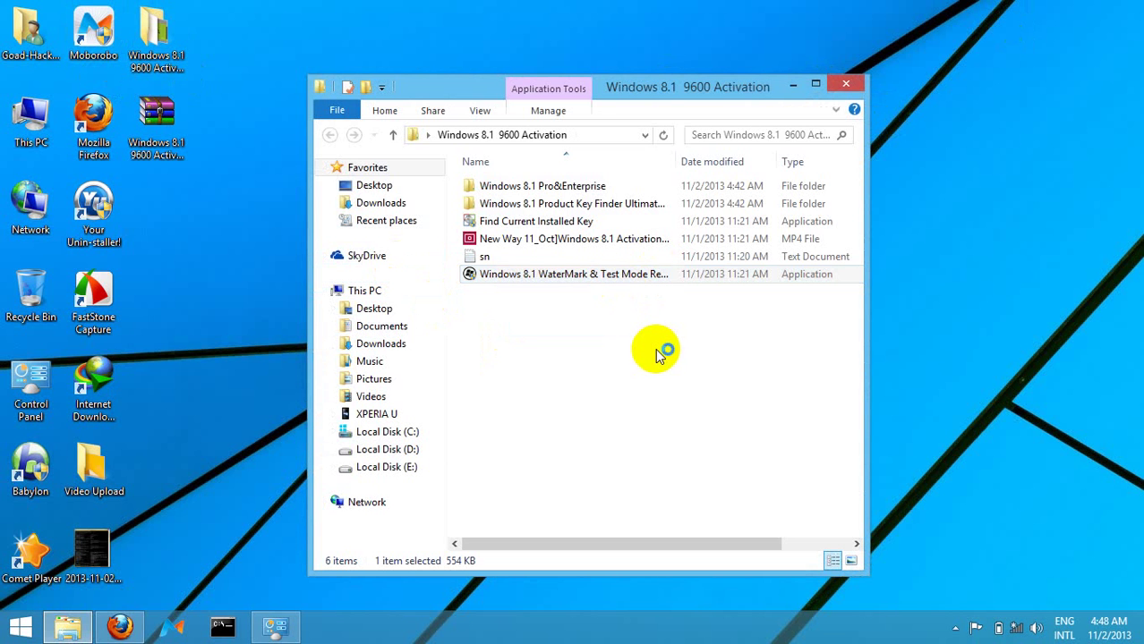
pyautogui.moveTo(737, 87); pyautogui.dragTo(719, 79)
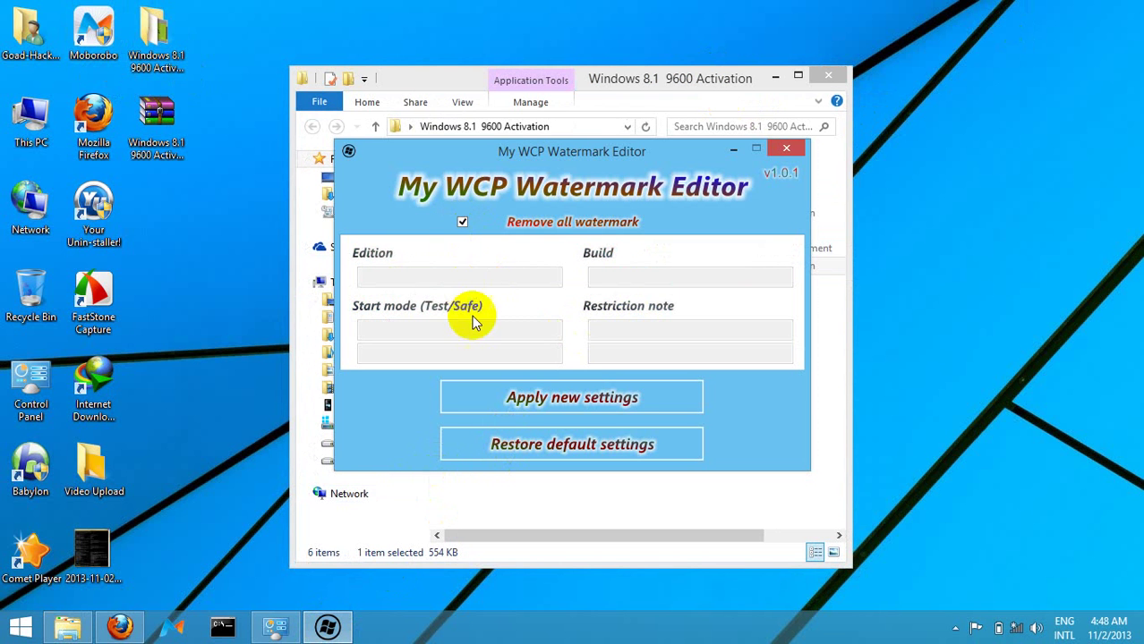
# Review the Remove all watermark and Apply new settings options in My WCP Watermark Editor and close the editor.
pyautogui.click(597, 409)
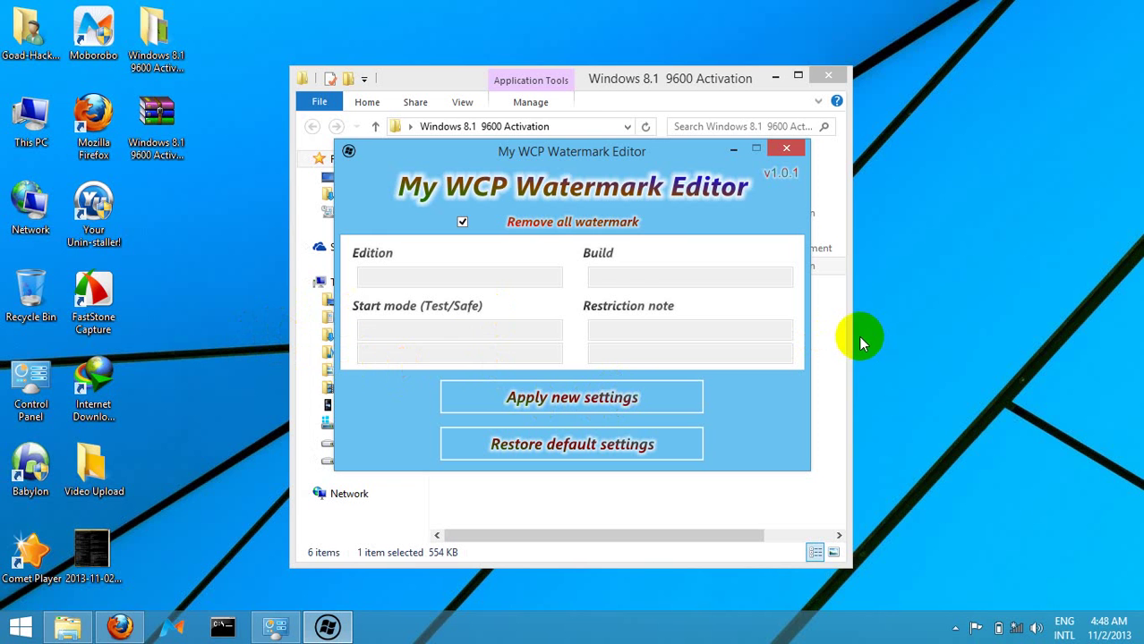
pyautogui.click(614, 277)
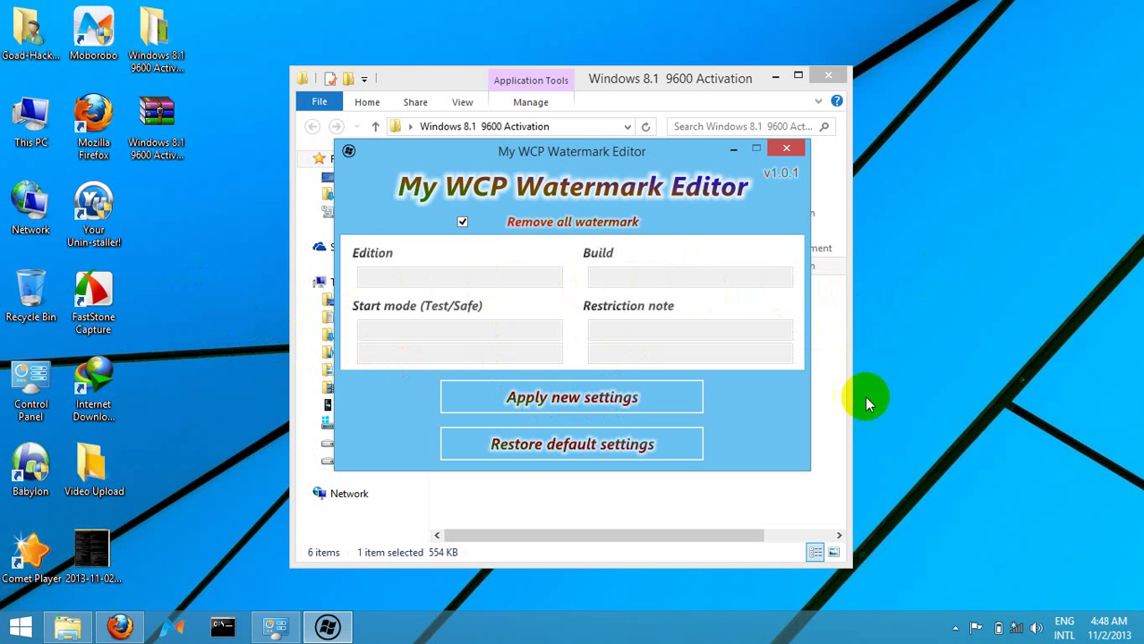
pyautogui.moveTo(939, 503); pyautogui.dragTo(864, 108)
pyautogui.click(784, 147)
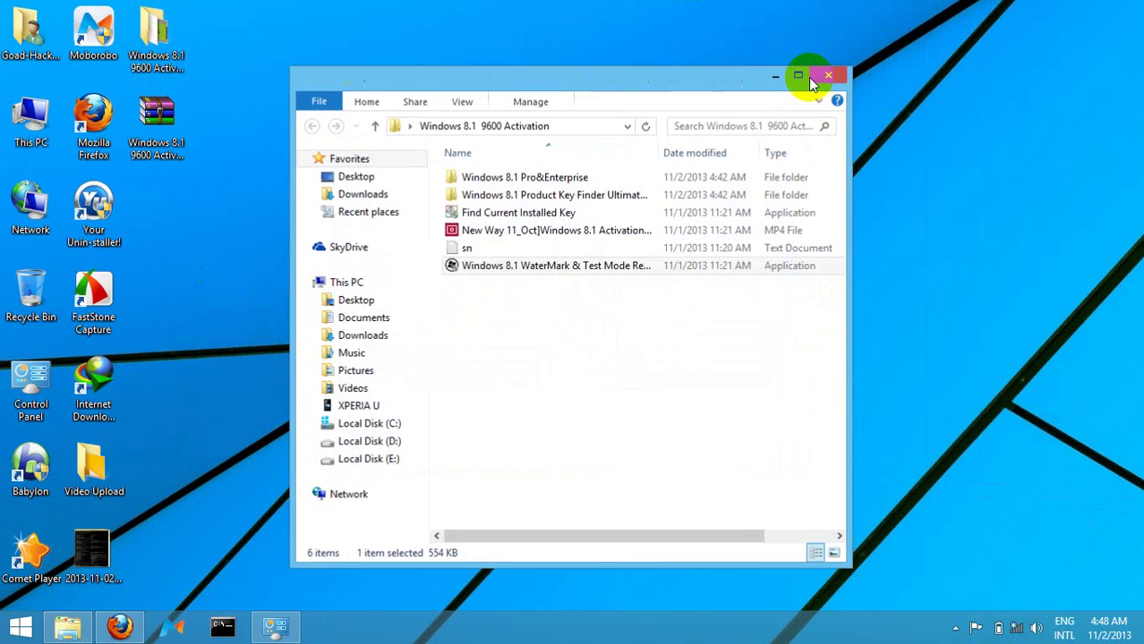
# Close the activation folder window and open the system properties of This PC to check the Windows activation status.
pyautogui.click(827, 77)
pyautogui.rightClick(470, 102)
pyautogui.press('Escape')
pyautogui.rightClick(38, 114)
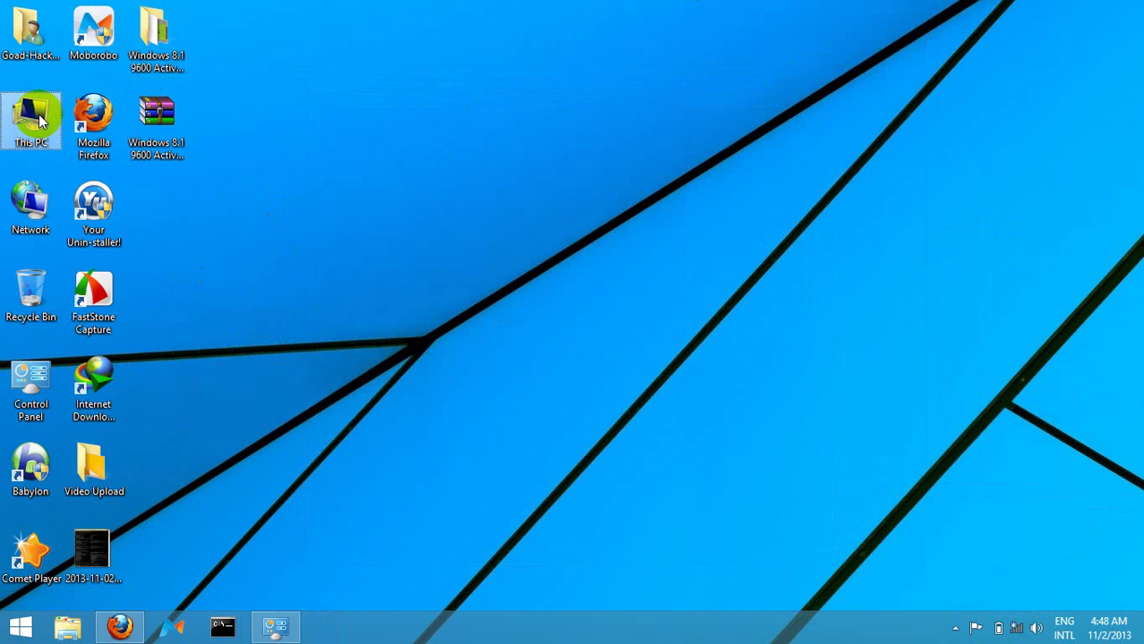
pyautogui.click(205, 289)
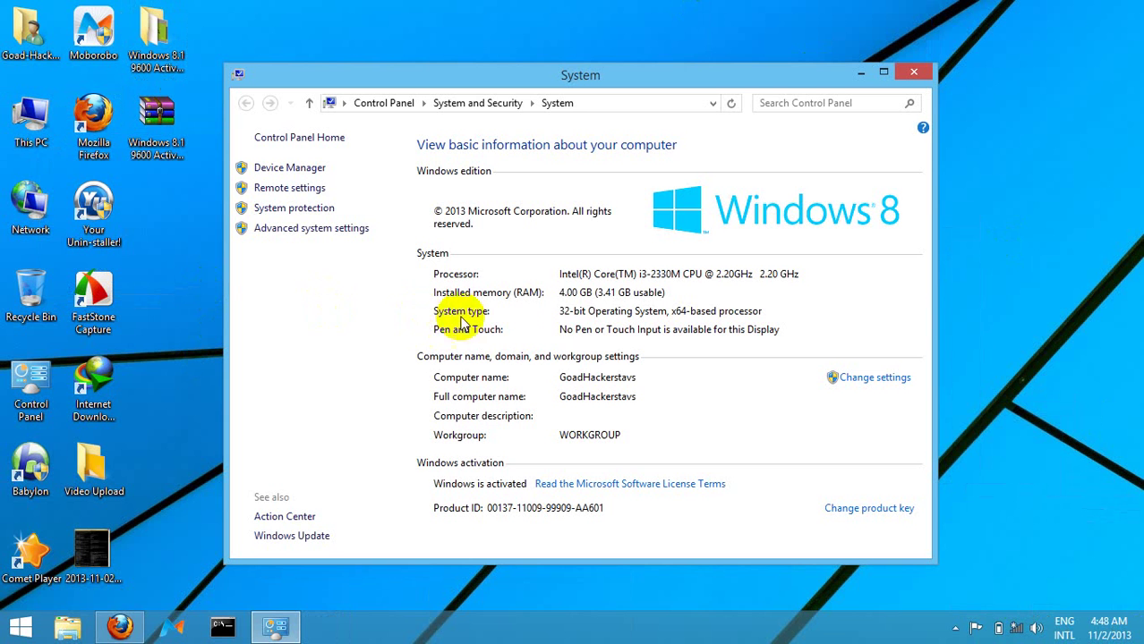